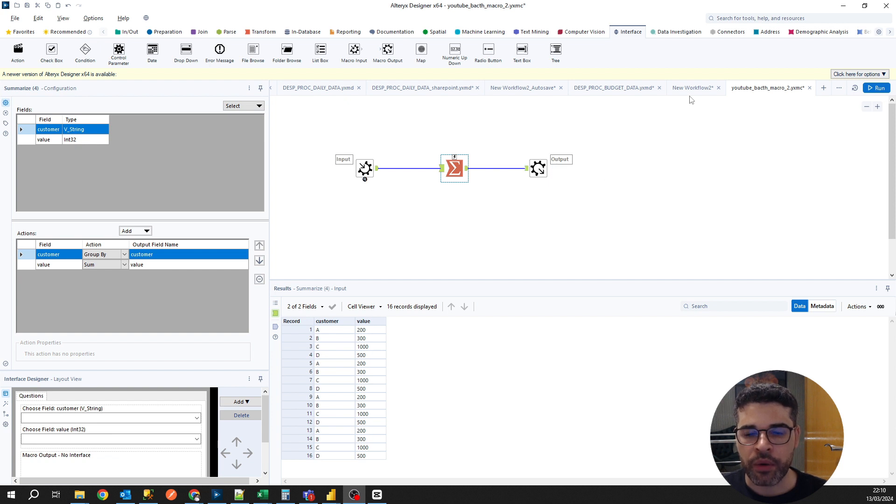
- In New Workflow2, review the existing Text Input's data and add a second Text Input tool above it
{"action": "left_click", "coordinate": [703, 89]}
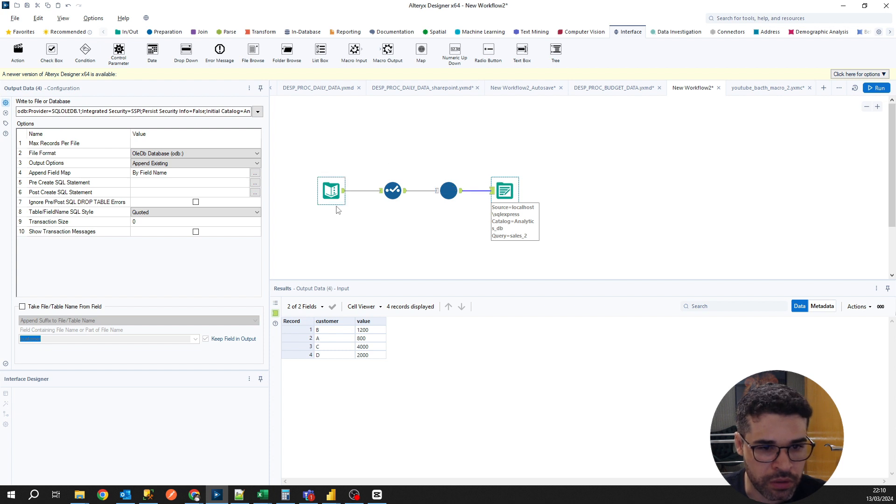
{"action": "left_click", "coordinate": [331, 191]}
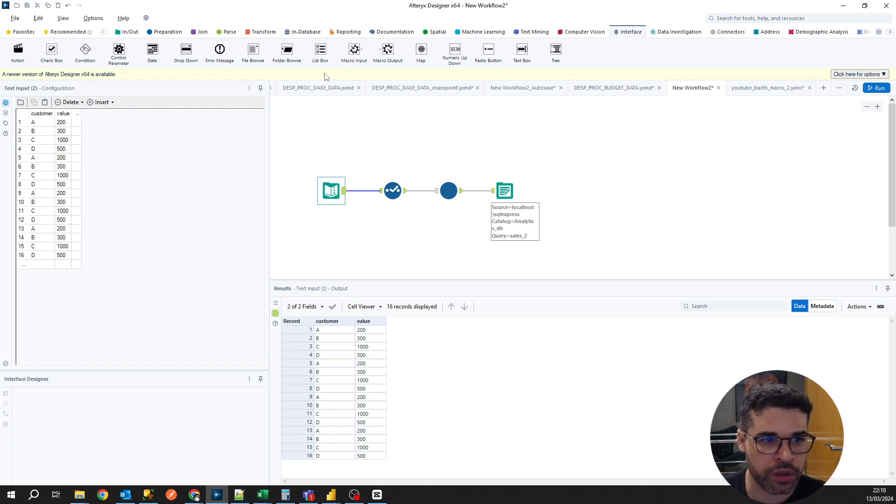
{"action": "left_click", "coordinate": [126, 33]}
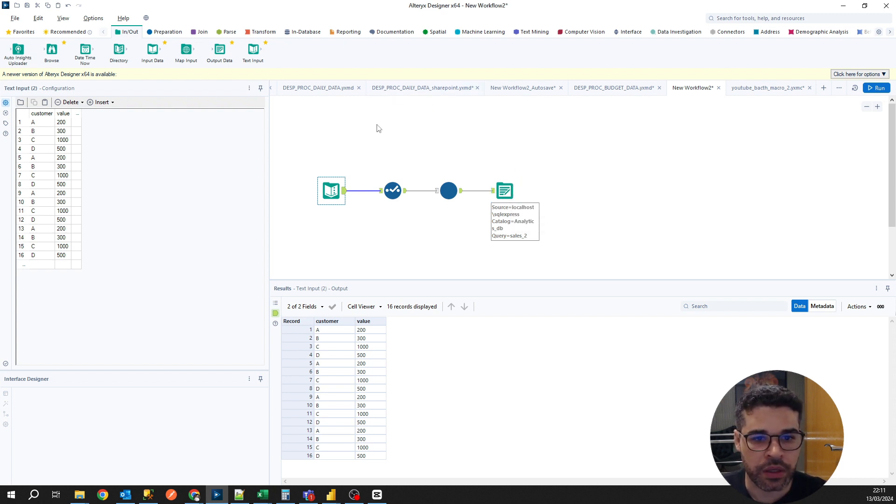
{"action": "left_click_drag", "start_coordinate": [258, 50], "coordinate": [331, 135]}
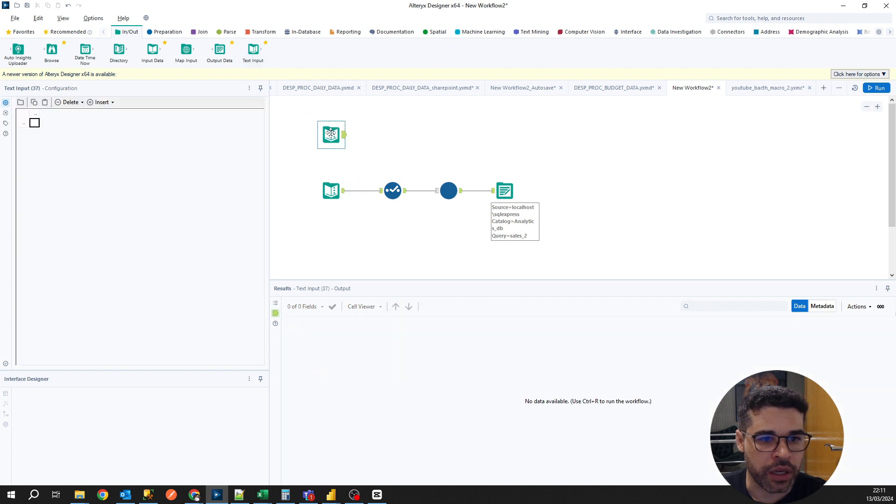
- Name the new Text Input's column Pcustomer and enter C as its first row value
{"action": "left_click", "coordinate": [34, 113]}
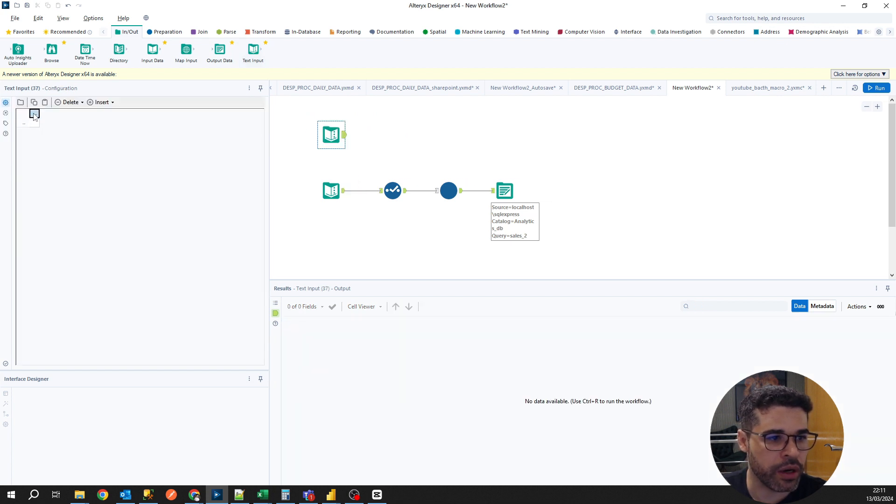
{"action": "type", "text": "customer"}
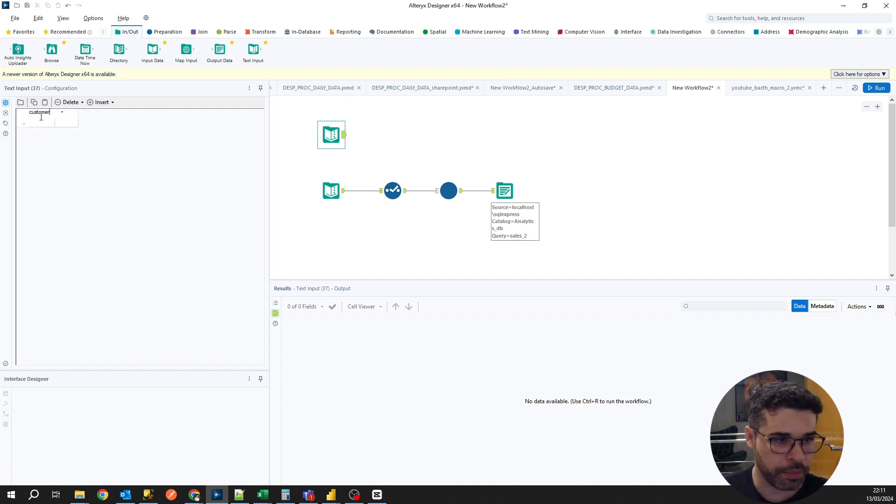
{"action": "type", "text": "P"}
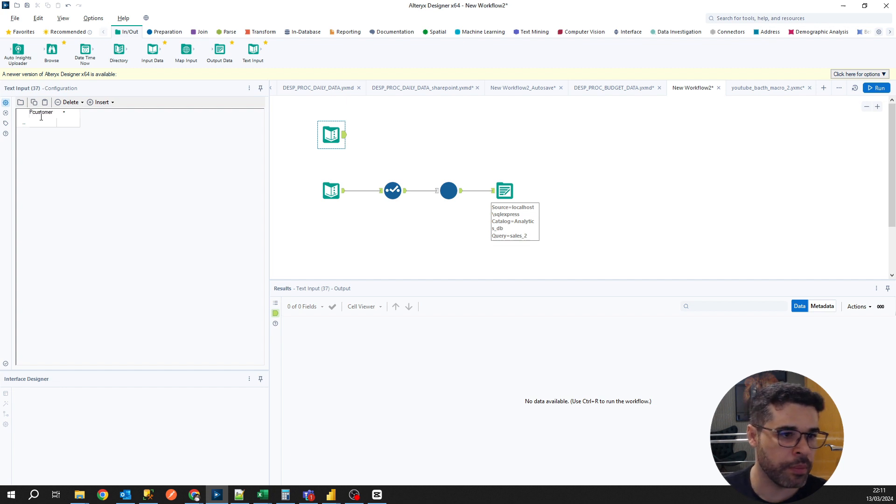
{"action": "left_click", "coordinate": [40, 124]}
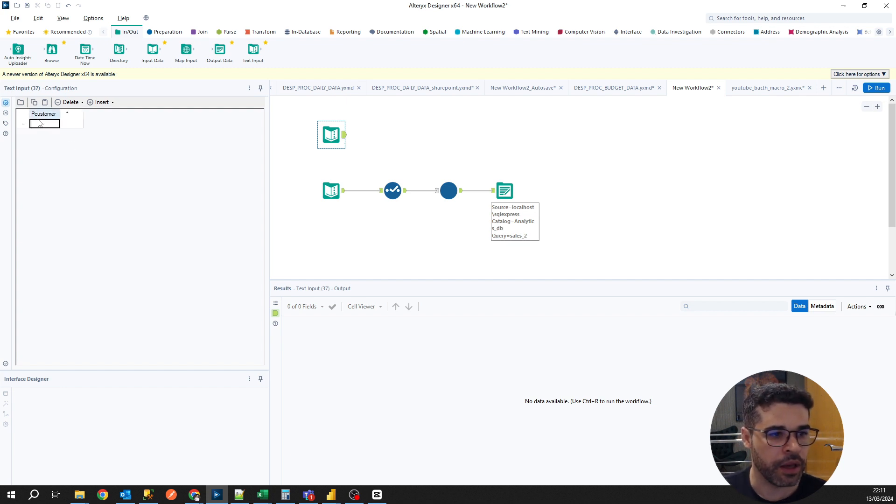
{"action": "left_click", "coordinate": [43, 122]}
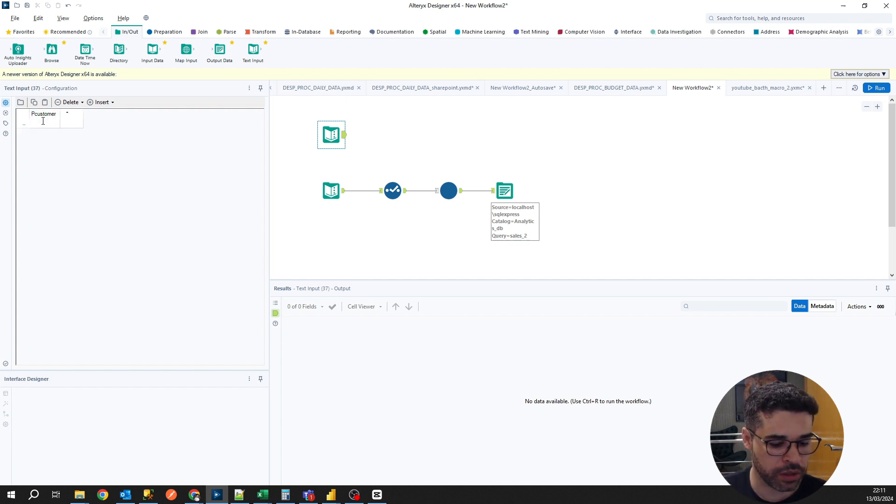
{"action": "type", "text": "C"}
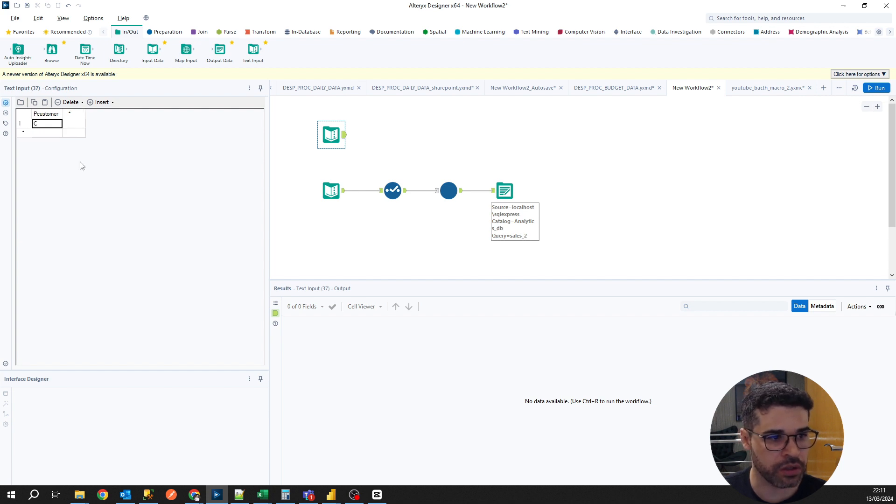
- Try to delete the empty column beside Pcustomer in the new Text Input
{"action": "left_click", "coordinate": [73, 117]}
{"action": "left_click", "coordinate": [69, 102]}
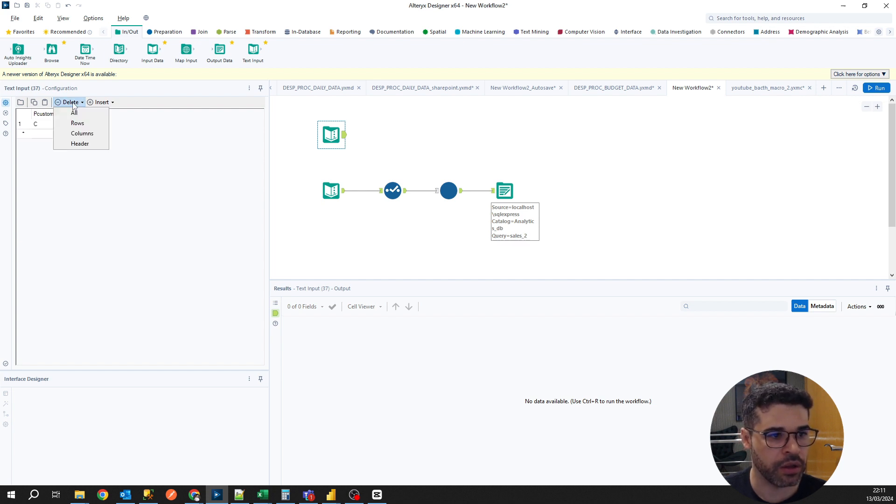
{"action": "left_click", "coordinate": [83, 134]}
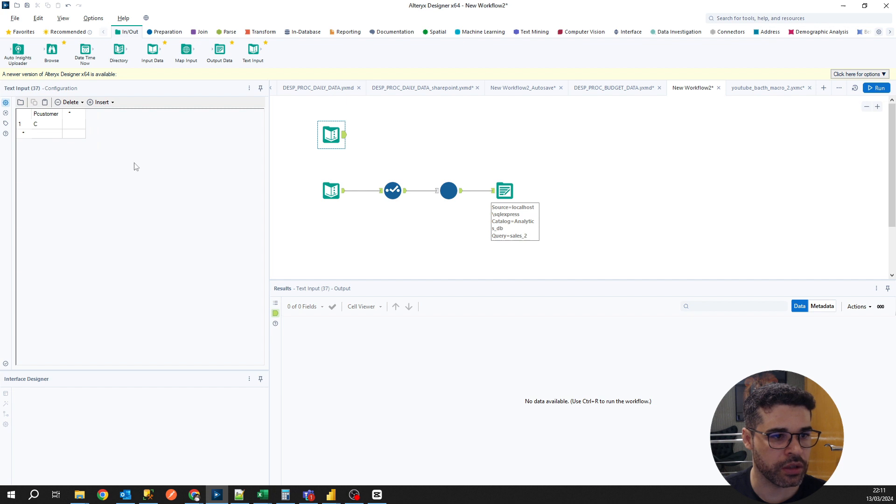
- Move the new Text Input tool slightly closer to the existing Text Input
{"action": "left_click_drag", "start_coordinate": [332, 132], "coordinate": [338, 143]}
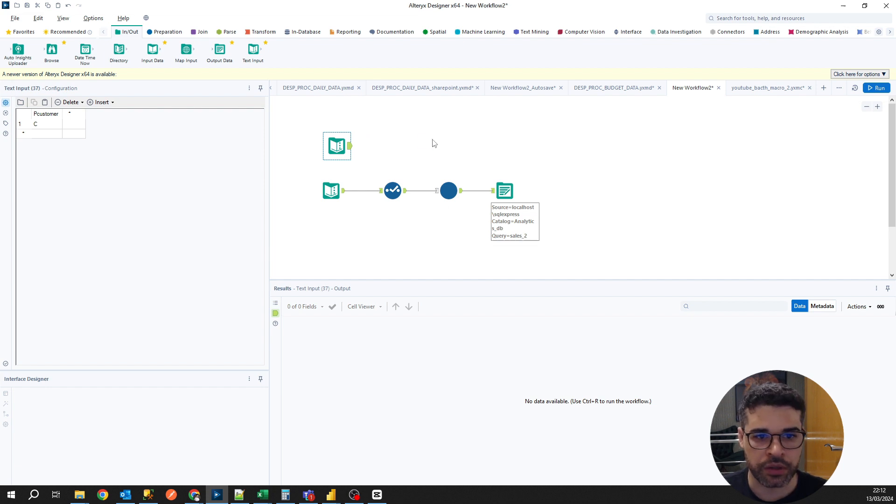
{"action": "key", "text": "ctrl+s"}
{"action": "key", "text": "Escape"}
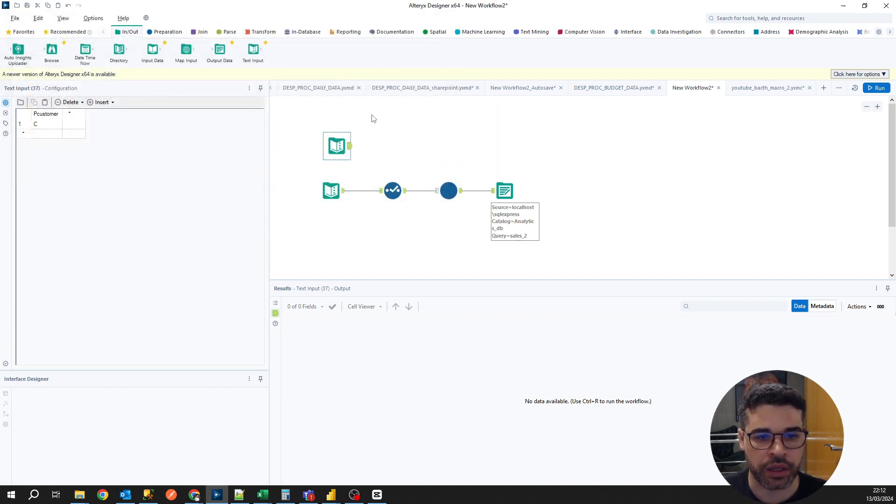
- In youtube_bacth_macro_2.yxmc, add a Control Parameter above the Input and connect an Action tool to it
{"action": "left_click", "coordinate": [769, 88]}
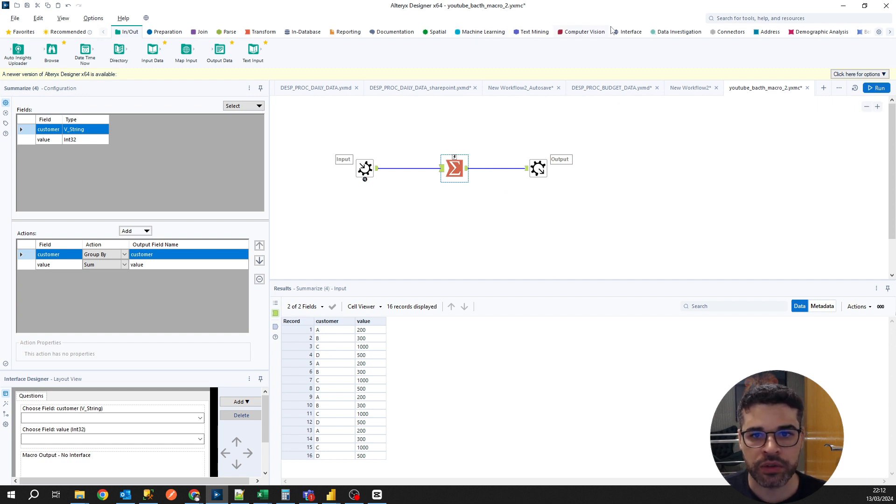
{"action": "left_click", "coordinate": [631, 32]}
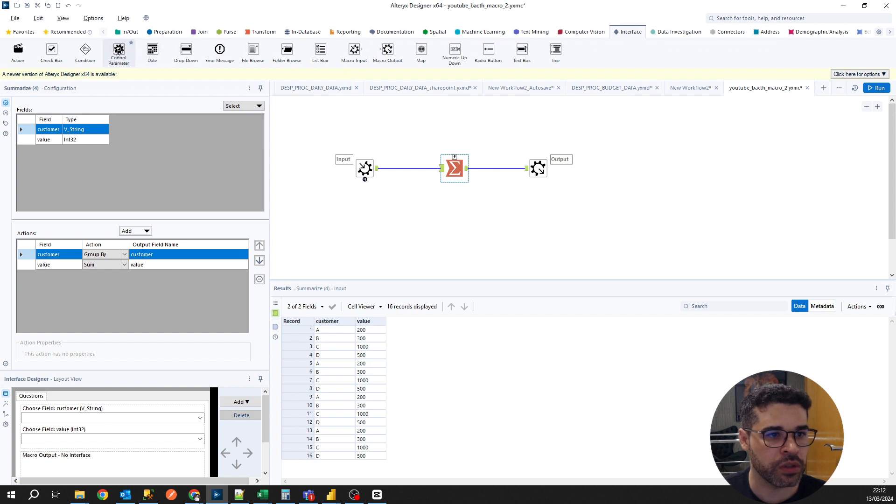
{"action": "left_click_drag", "start_coordinate": [118, 51], "coordinate": [375, 114]}
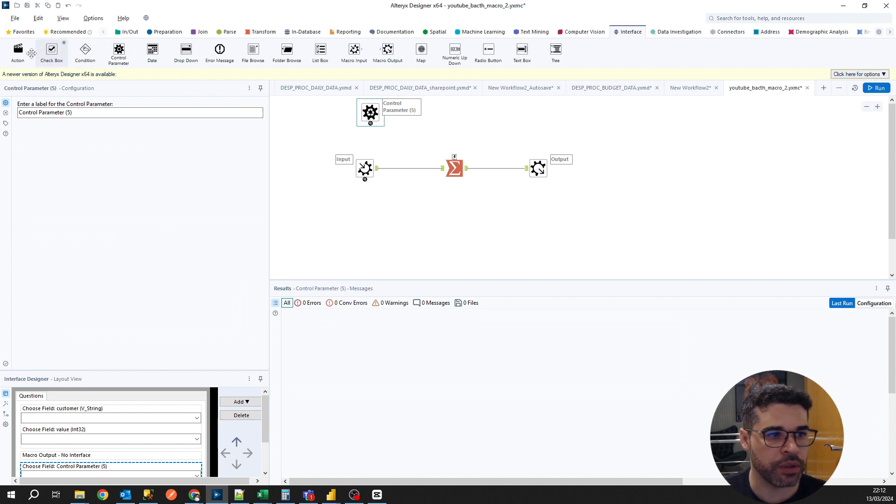
{"action": "left_click_drag", "start_coordinate": [29, 53], "coordinate": [319, 113]}
{"action": "left_click_drag", "start_coordinate": [409, 139], "coordinate": [366, 110]}
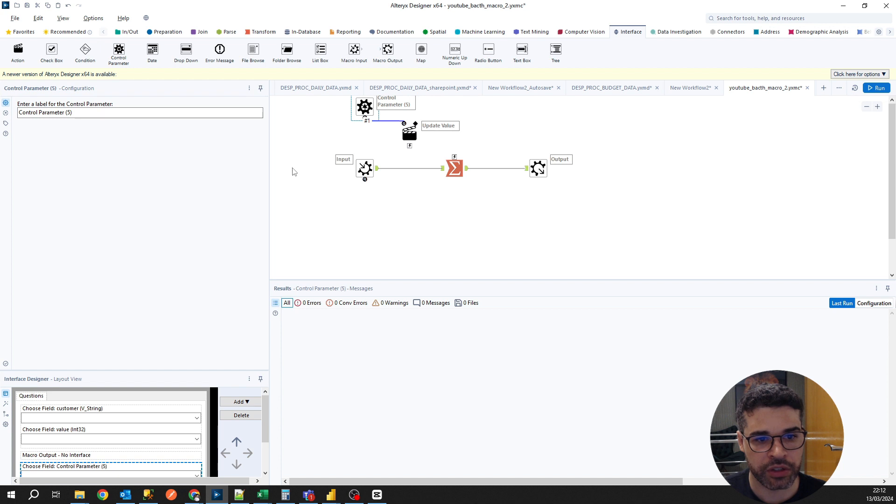
- Move the Input, Summarize and Output tools lower on the canvas and widen the gap between Input and Summarize
{"action": "left_click_drag", "start_coordinate": [292, 164], "coordinate": [585, 188]}
{"action": "left_click_drag", "start_coordinate": [456, 169], "coordinate": [462, 197]}
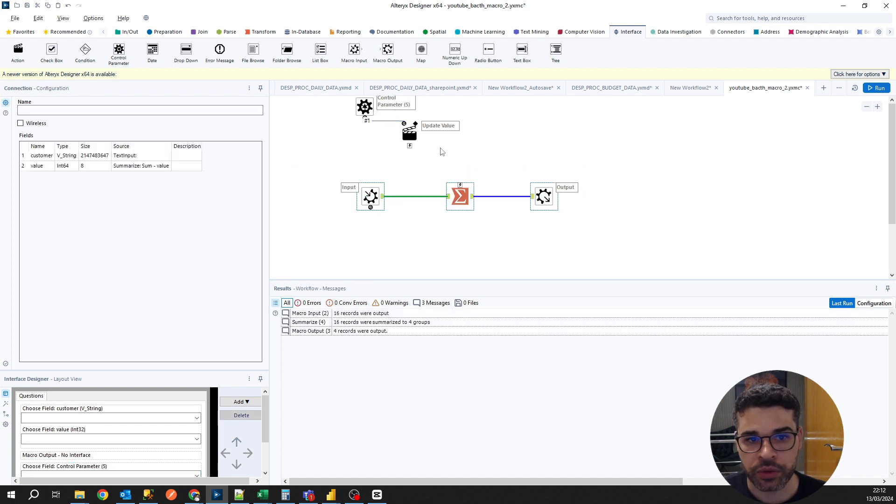
{"action": "left_click", "coordinate": [507, 141]}
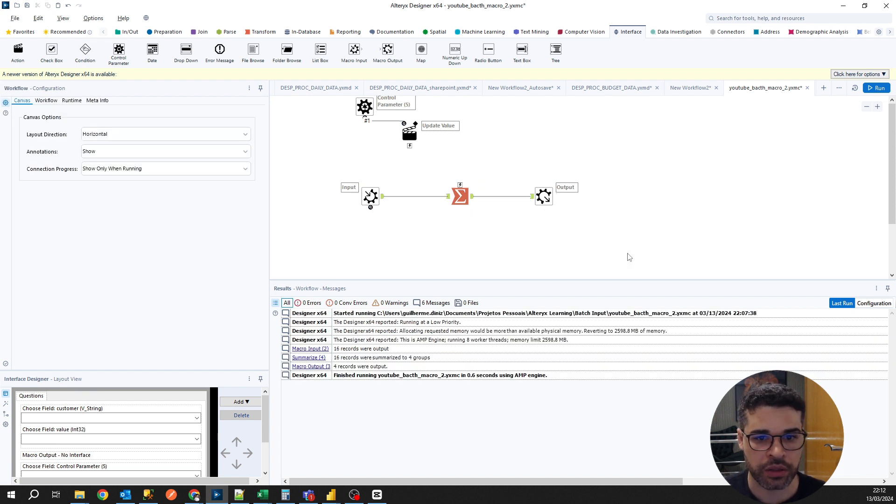
{"action": "left_click_drag", "start_coordinate": [611, 244], "coordinate": [432, 151]}
{"action": "left_click_drag", "start_coordinate": [464, 197], "coordinate": [504, 196]}
{"action": "left_click", "coordinate": [495, 146]}
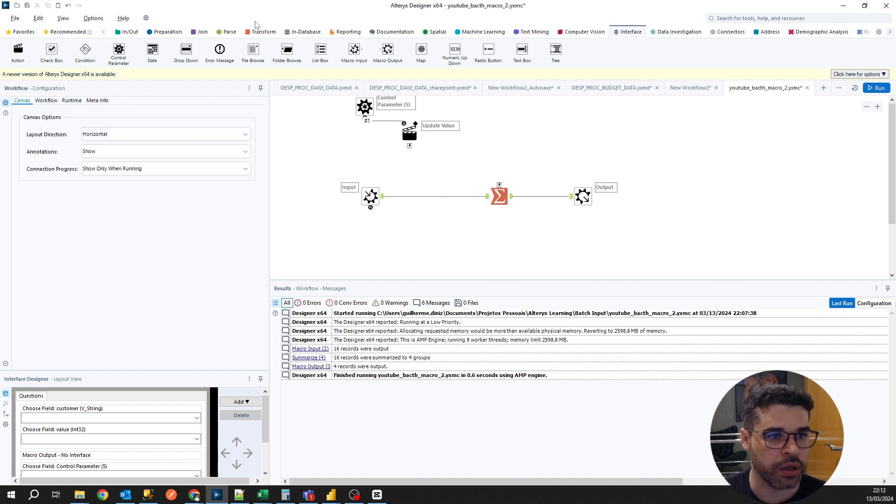
- Insert a Filter tool between Input and Summarize and connect the Action tool to the Filter
{"action": "left_click", "coordinate": [154, 33]}
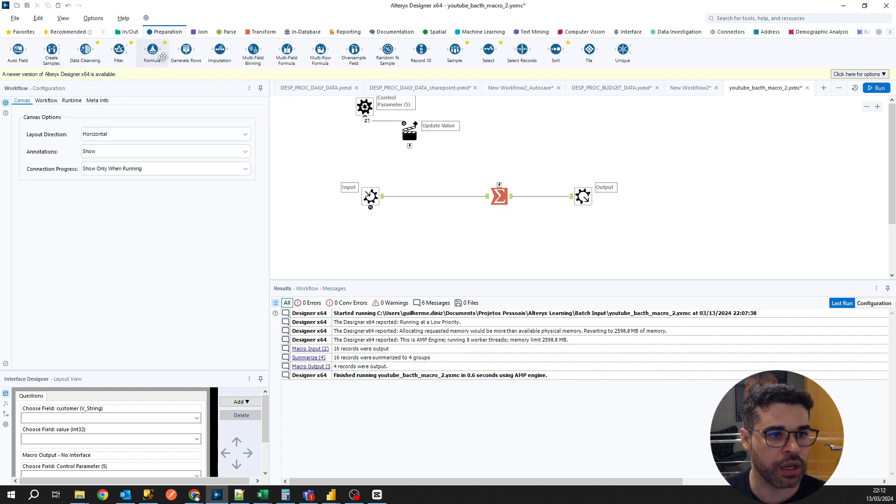
{"action": "left_click_drag", "start_coordinate": [119, 49], "coordinate": [348, 104]}
{"action": "left_click_drag", "start_coordinate": [412, 134], "coordinate": [422, 143]}
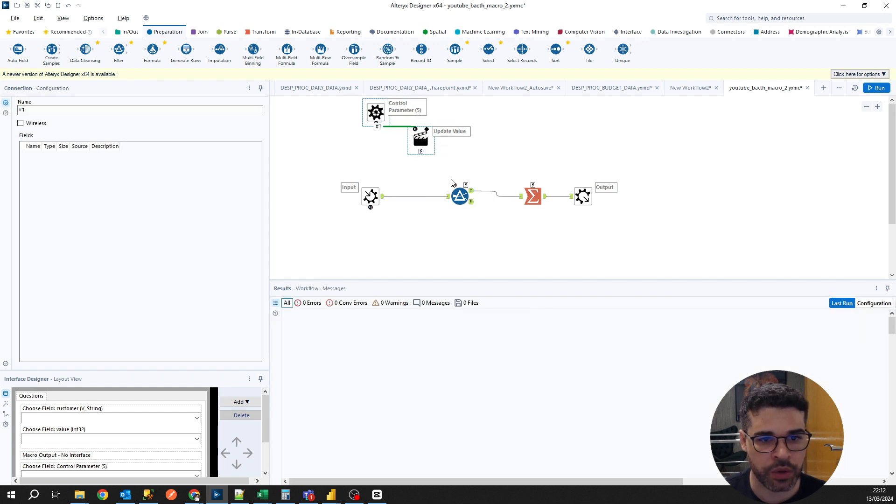
{"action": "left_click", "coordinate": [511, 142]}
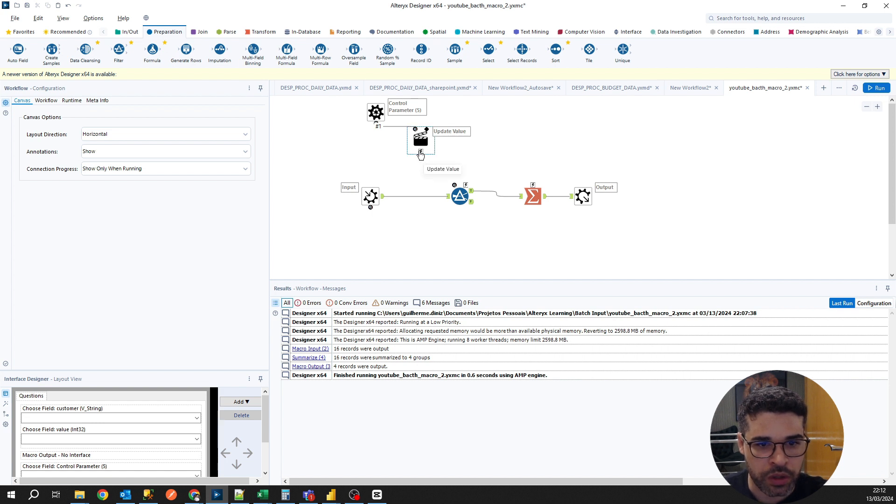
{"action": "left_click_drag", "start_coordinate": [421, 153], "coordinate": [465, 183]}
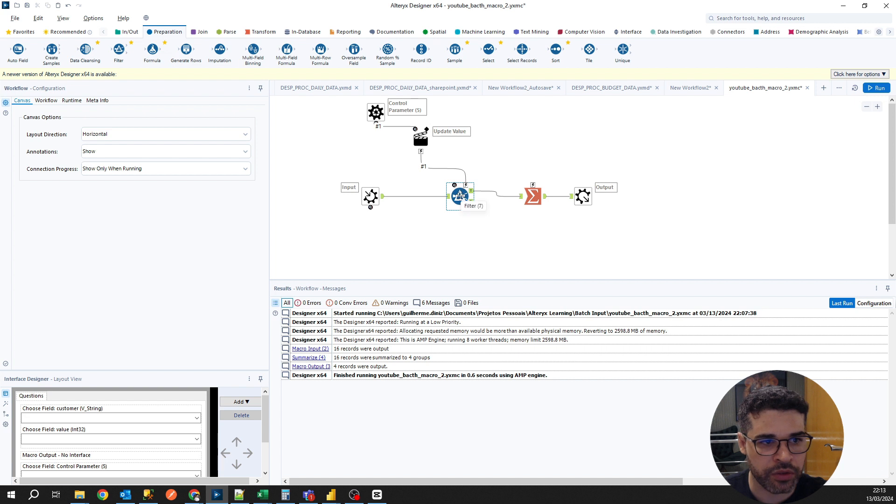
- Set the Filter's basic condition to customer Equals A and run the macro
{"action": "left_click", "coordinate": [461, 196]}
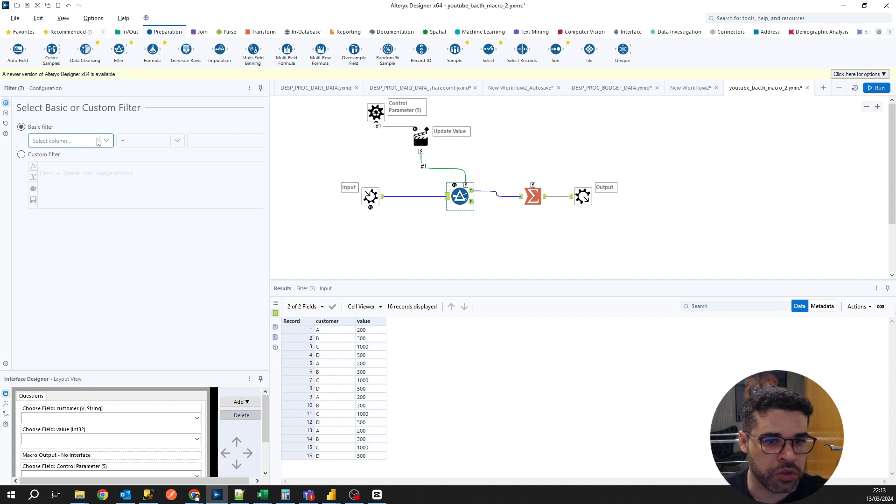
{"action": "left_click", "coordinate": [80, 141]}
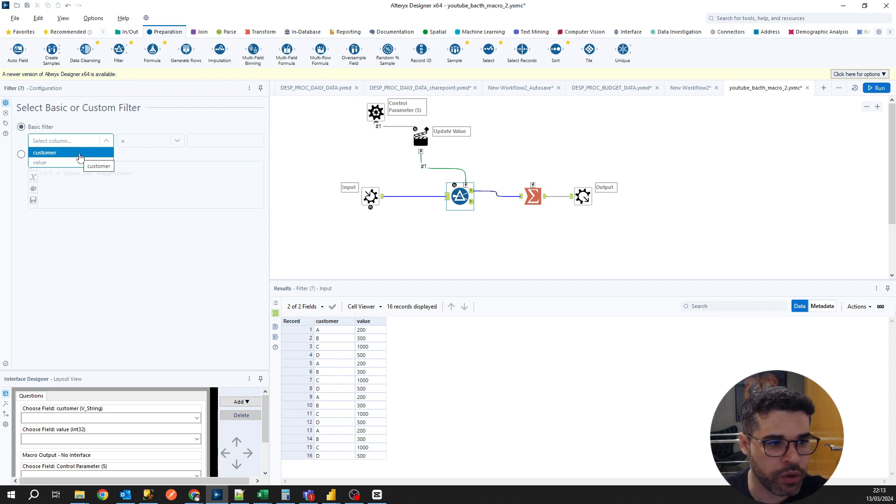
{"action": "left_click", "coordinate": [81, 155]}
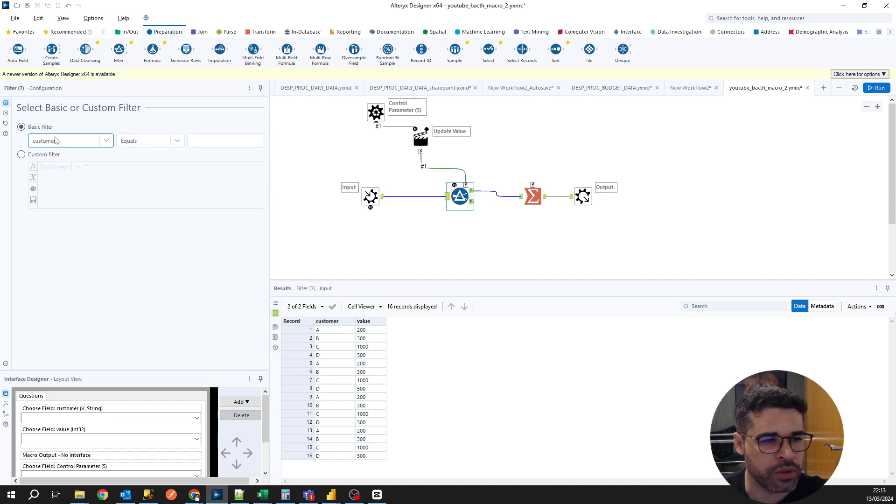
{"action": "left_click", "coordinate": [206, 142]}
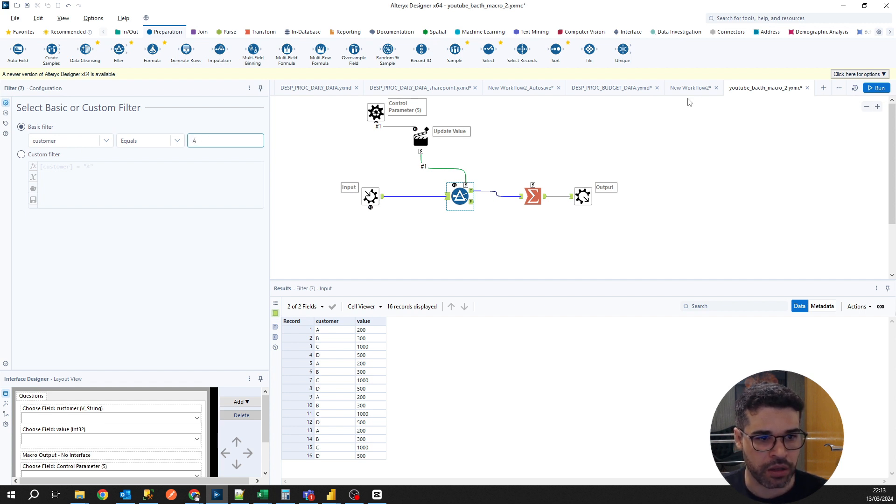
{"action": "type", "text": "A"}
{"action": "left_click", "coordinate": [877, 88]}
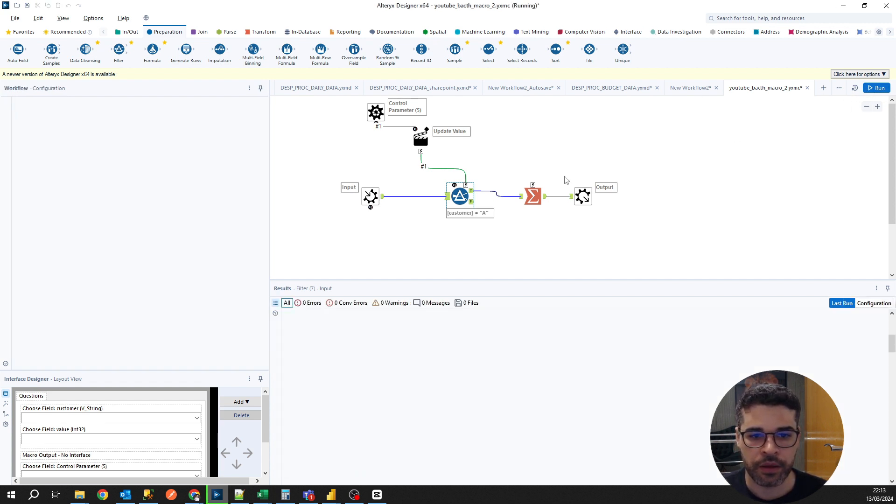
{"action": "left_click", "coordinate": [589, 158]}
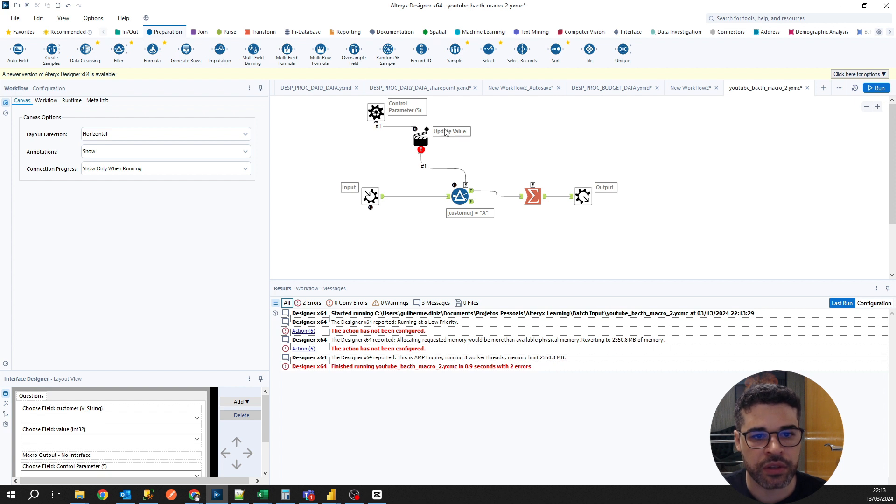
- Configure the Action tool as Update Value (Default) on the Filter's Operand value "A", replacing the specific string A
{"action": "left_click", "coordinate": [411, 137]}
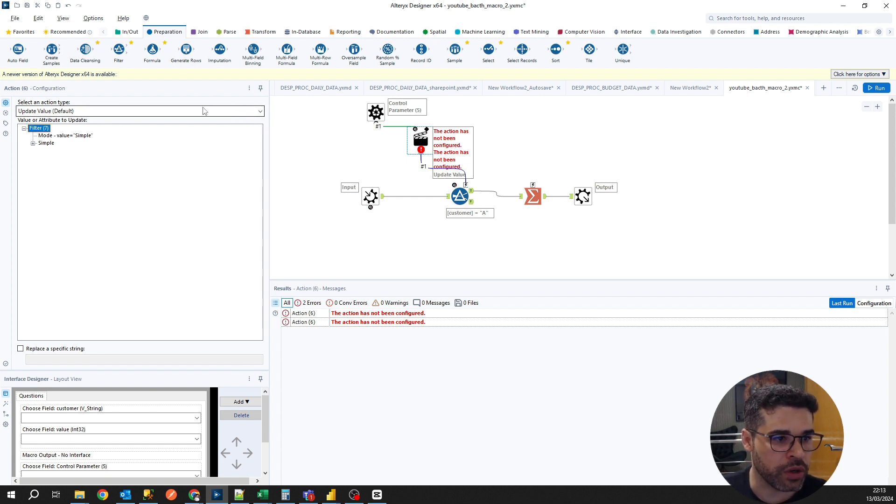
{"action": "left_click", "coordinate": [247, 113]}
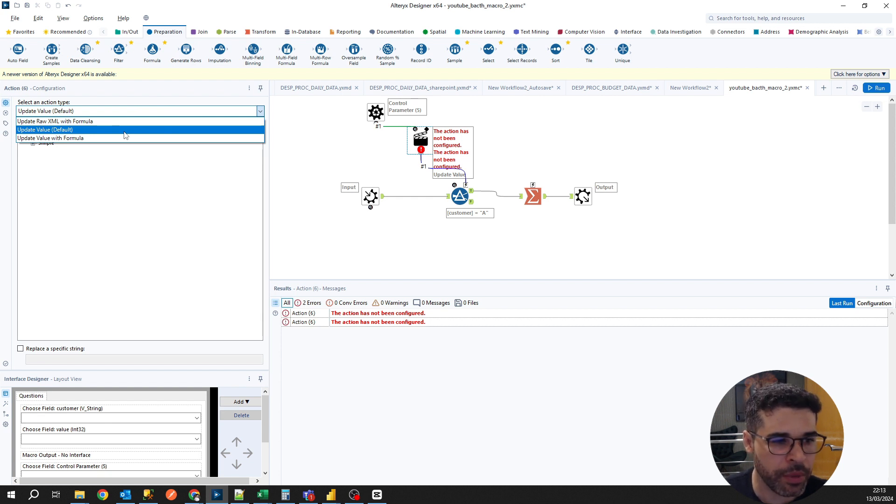
{"action": "left_click", "coordinate": [58, 130]}
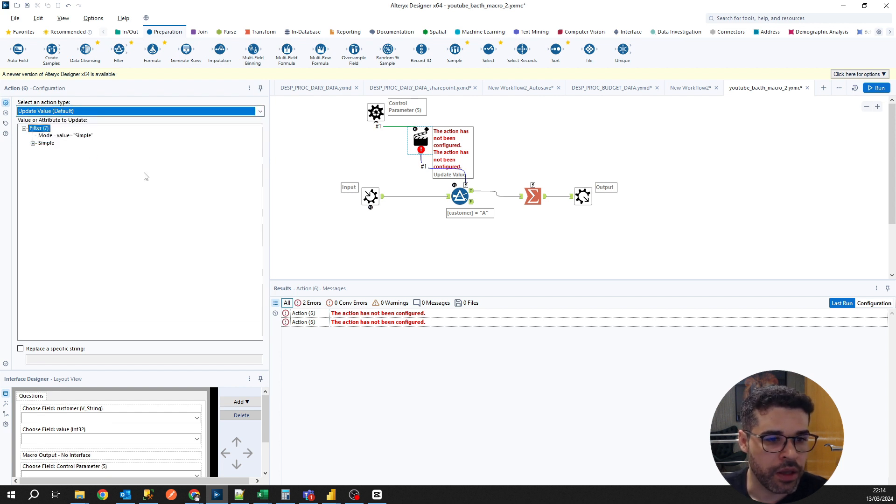
{"action": "left_click", "coordinate": [33, 144]}
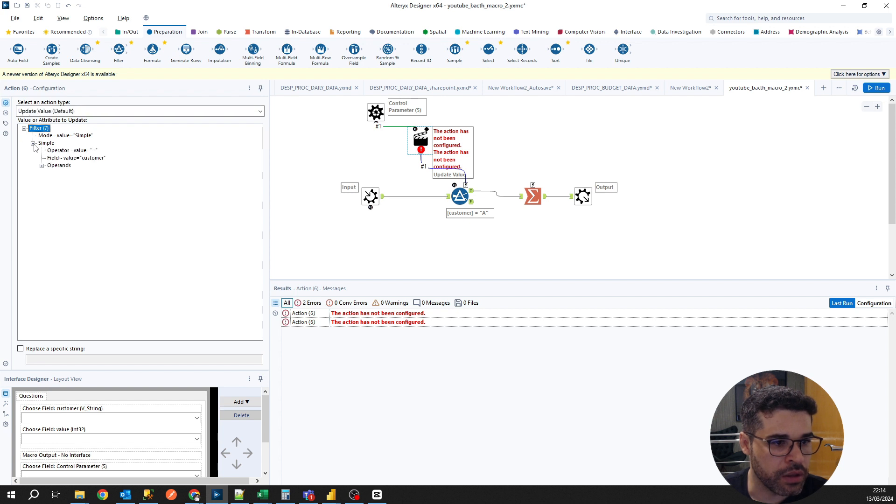
{"action": "left_click", "coordinate": [42, 165]}
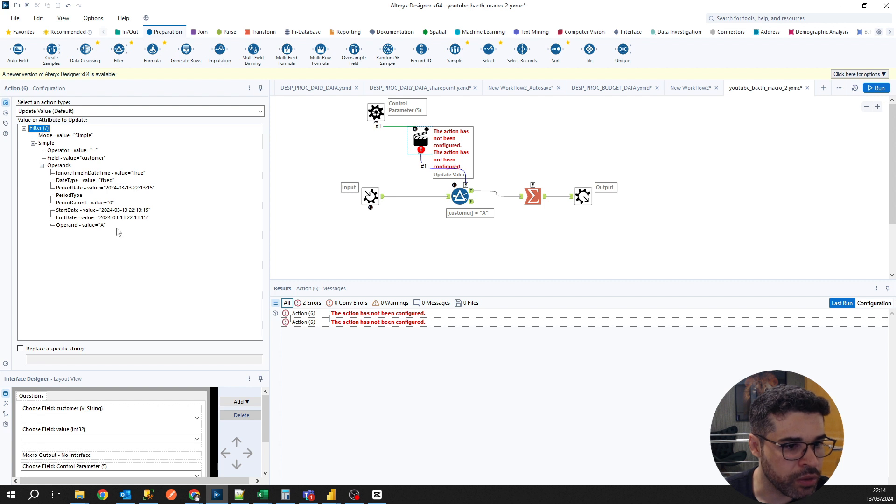
{"action": "left_click", "coordinate": [84, 228]}
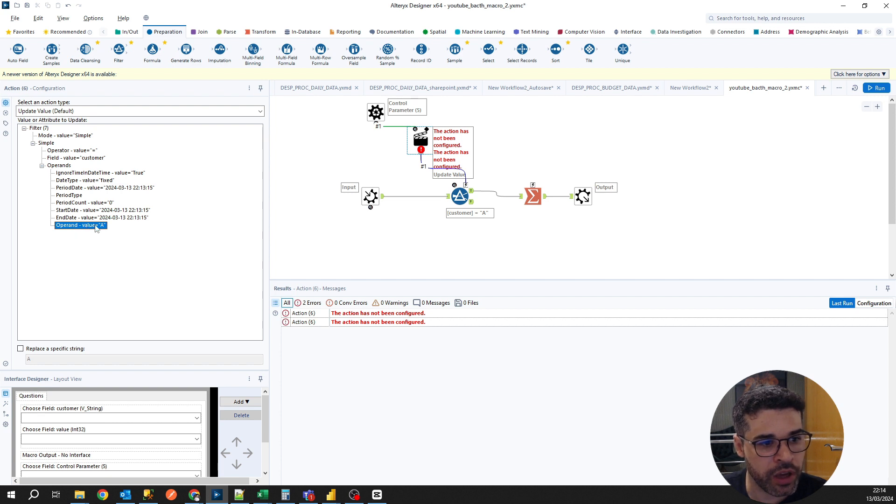
{"action": "left_click", "coordinate": [20, 349]}
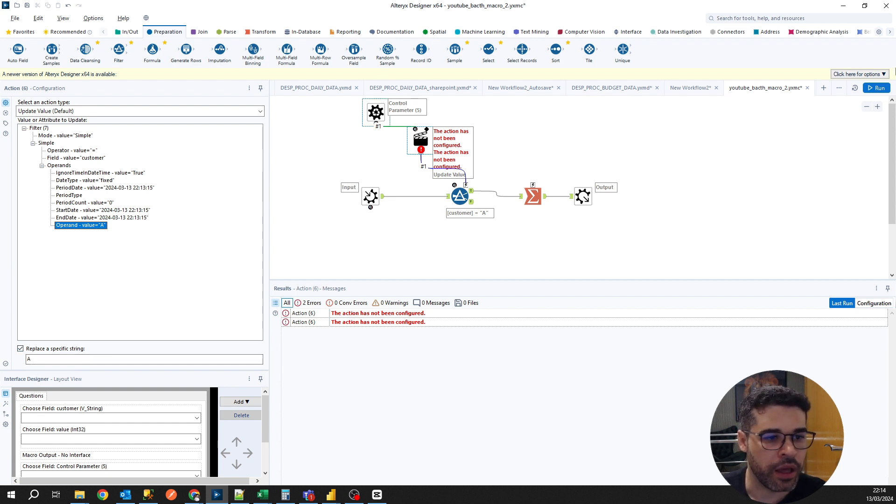
- Run the macro to check the Filter's true output and the Summarize output, and save it
{"action": "left_click", "coordinate": [876, 88]}
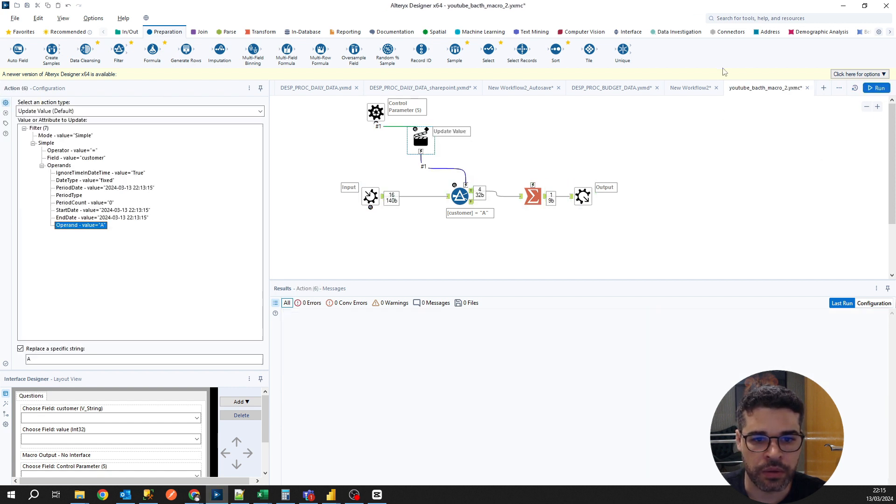
{"action": "left_click", "coordinate": [472, 192]}
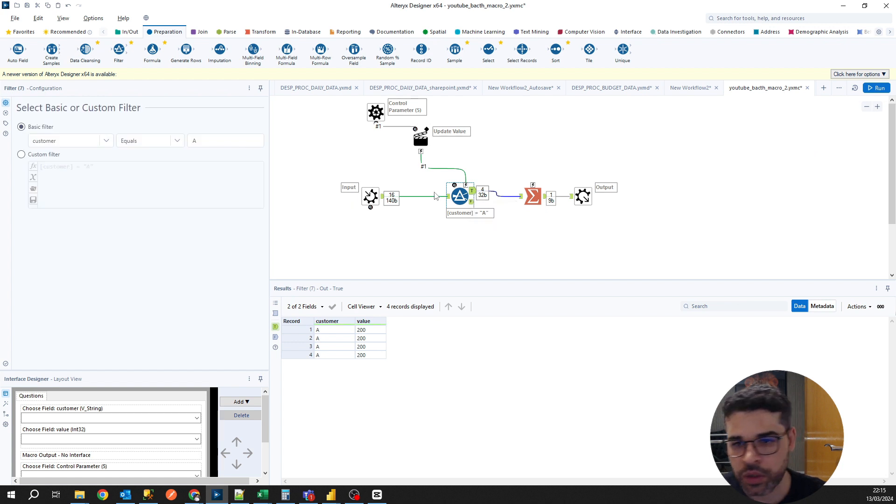
{"action": "key", "text": "ctrl+s"}
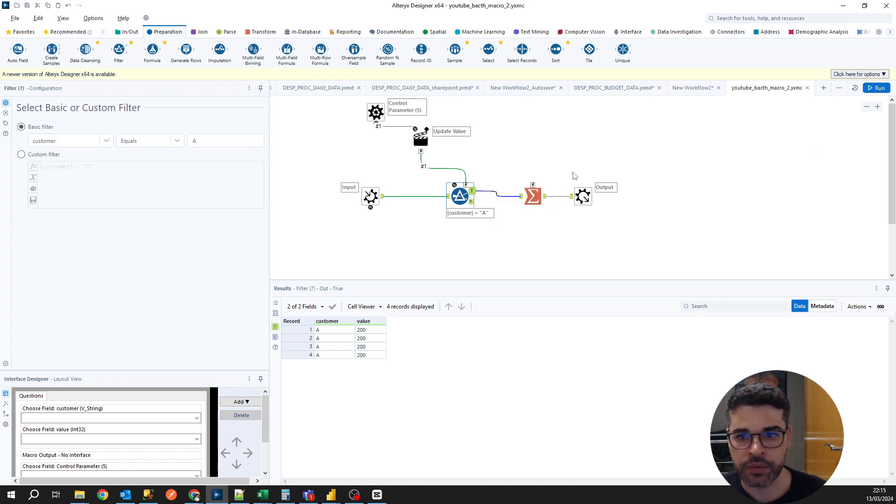
{"action": "left_click", "coordinate": [547, 199]}
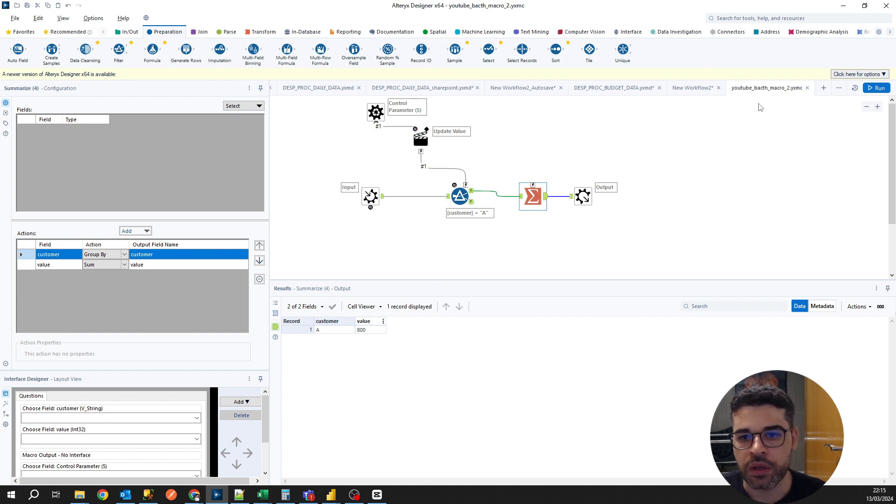
- In New Workflow2, accept the macro refresh and connect the Pcustomer Text Input to the macro's control input
{"action": "left_click", "coordinate": [693, 87]}
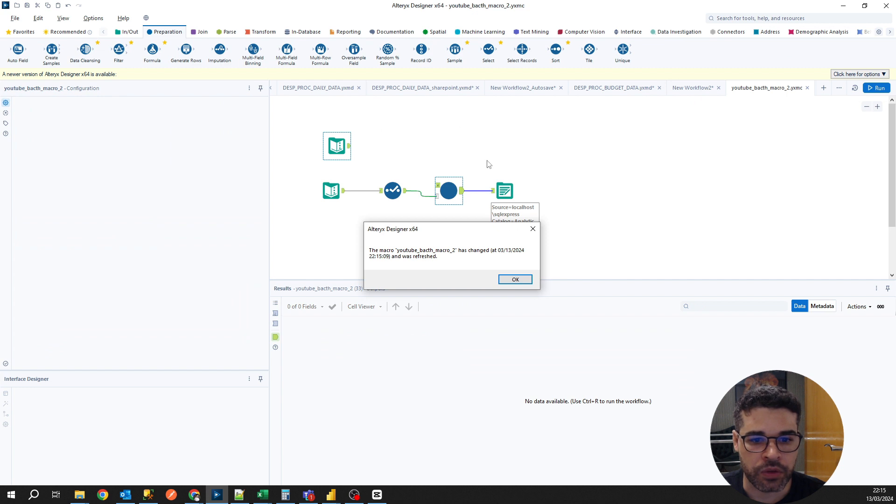
{"action": "left_click", "coordinate": [516, 279]}
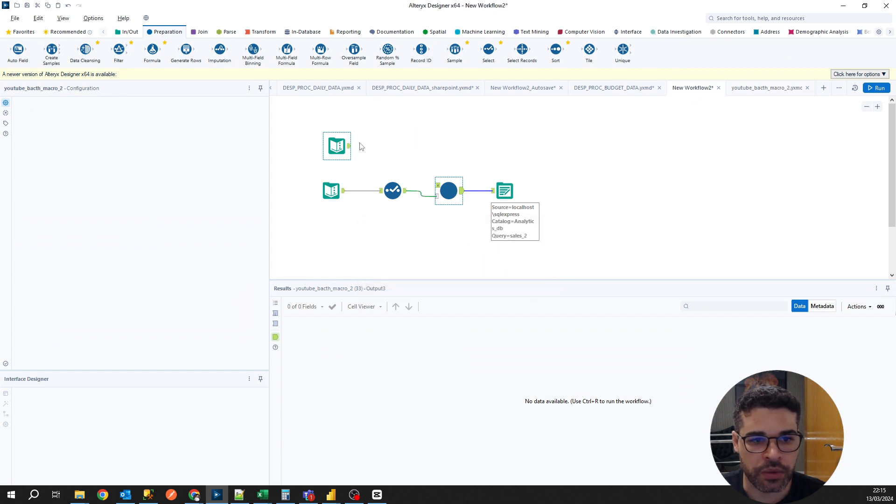
{"action": "left_click_drag", "start_coordinate": [348, 146], "coordinate": [354, 144]}
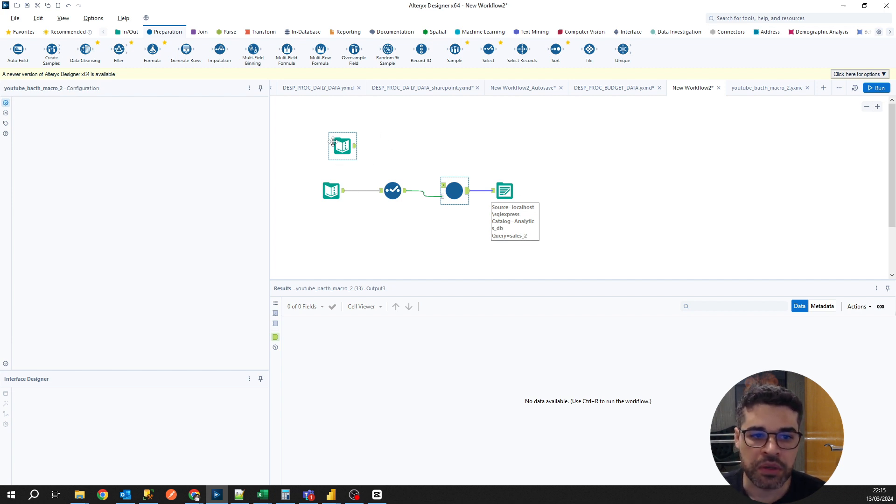
{"action": "left_click_drag", "start_coordinate": [344, 153], "coordinate": [333, 154]}
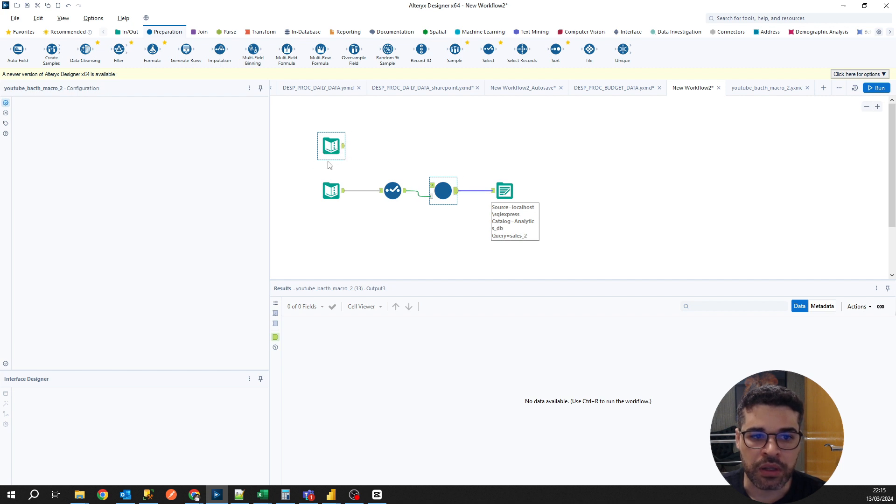
{"action": "left_click", "coordinate": [326, 117]}
{"action": "left_click", "coordinate": [345, 144]}
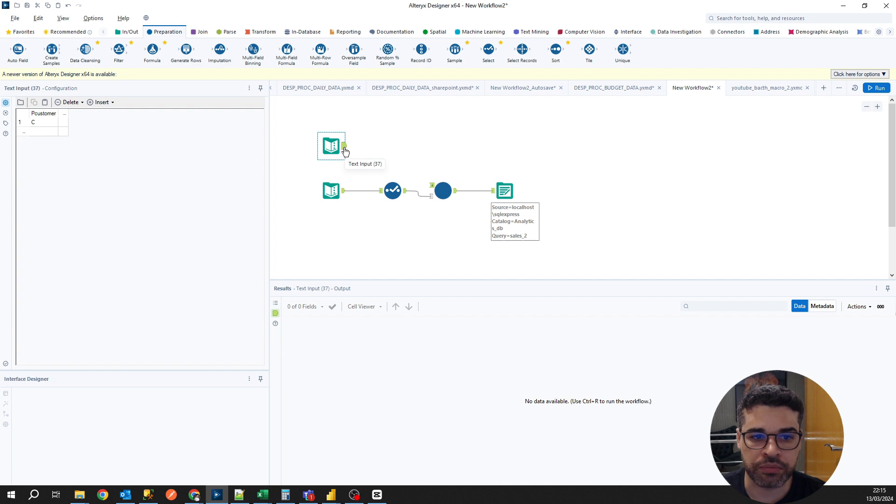
{"action": "left_click_drag", "start_coordinate": [346, 151], "coordinate": [433, 186]}
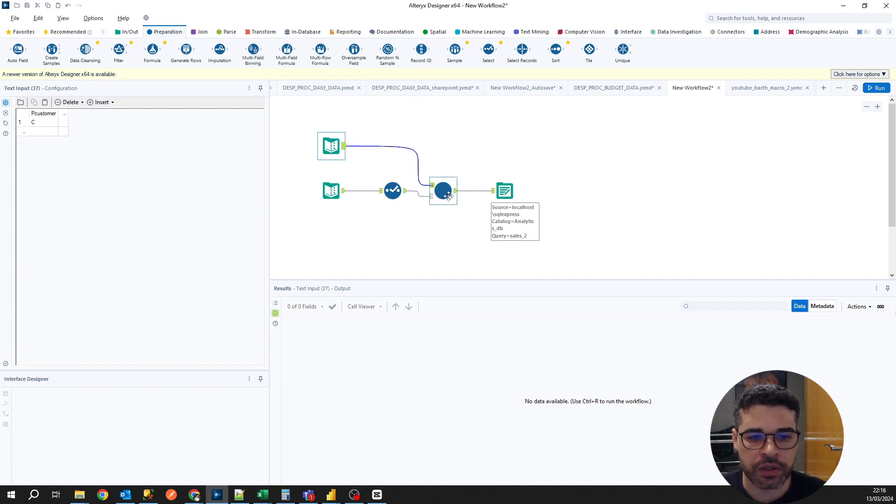
- Set the Control Parameter question of the macro tool in New Workflow2 to the field Pcustomer (V_String)
{"action": "left_click", "coordinate": [745, 91]}
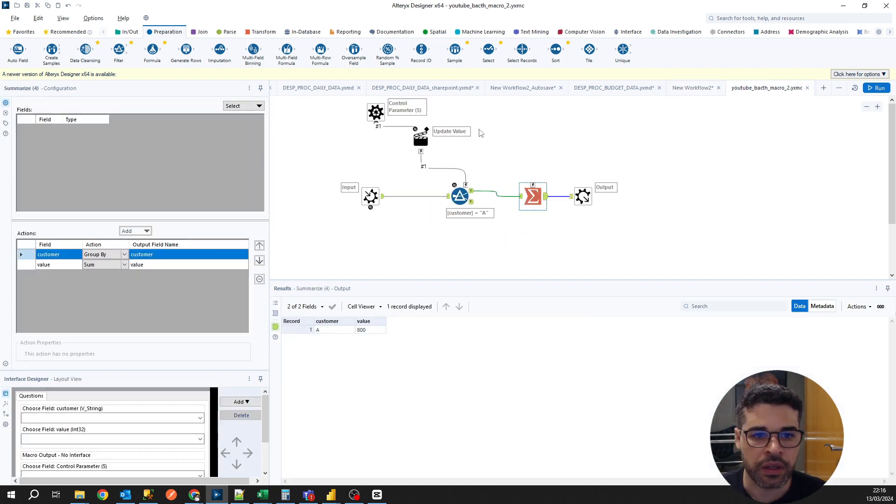
{"action": "left_click", "coordinate": [696, 88]}
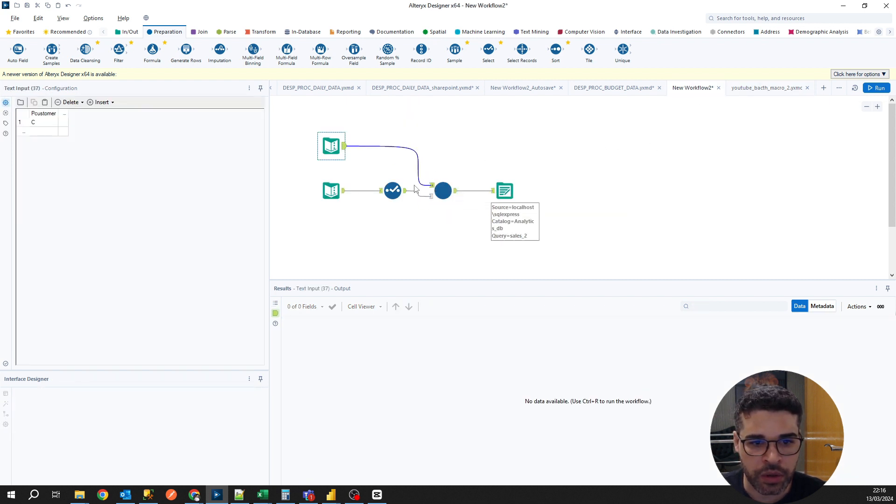
{"action": "scroll", "coordinate": [428, 195], "scroll_direction": "up", "scroll_amount": 2}
{"action": "scroll", "coordinate": [537, 187], "scroll_direction": "up", "scroll_amount": 2}
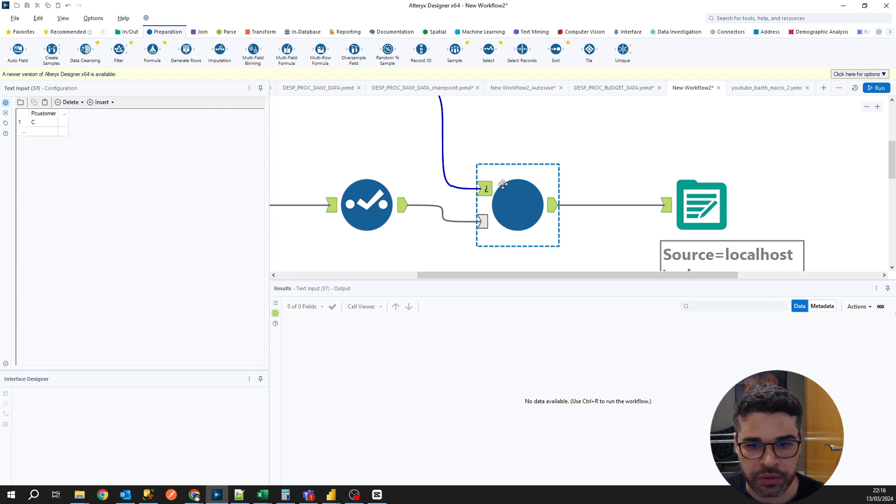
{"action": "scroll", "coordinate": [490, 183], "scroll_direction": "down", "scroll_amount": 3}
{"action": "left_click", "coordinate": [519, 177]}
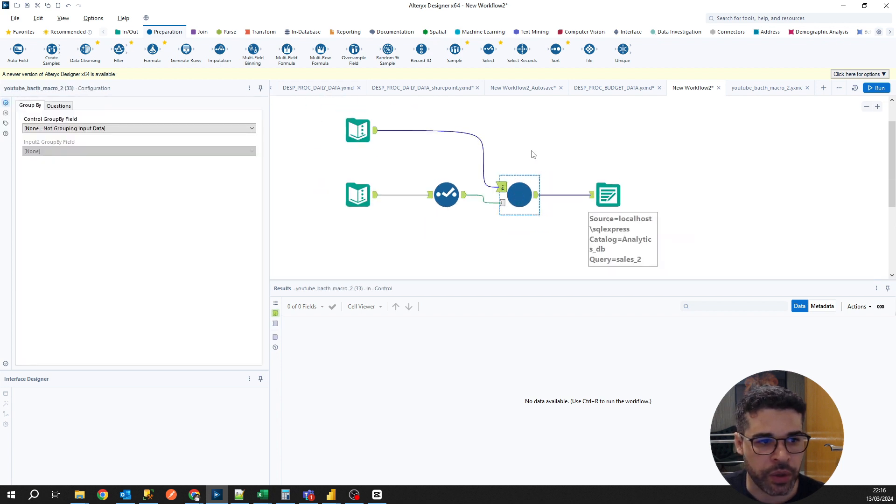
{"action": "left_click", "coordinate": [58, 106]}
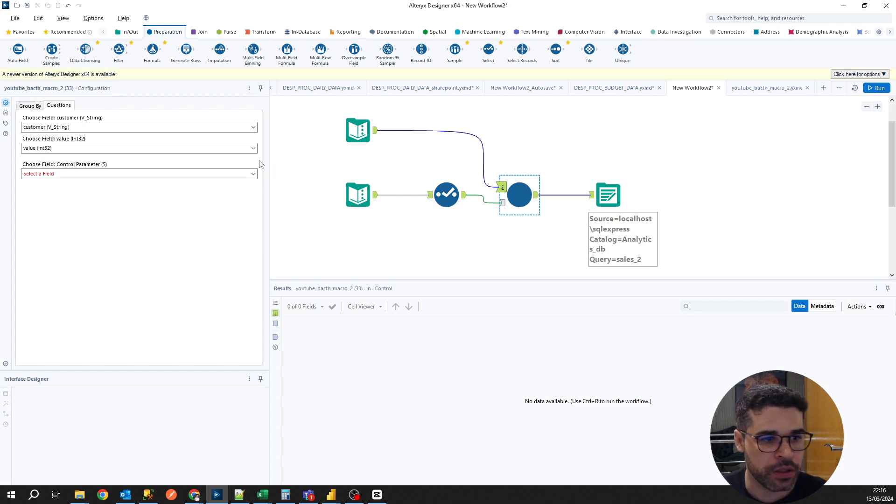
{"action": "left_click", "coordinate": [94, 177]}
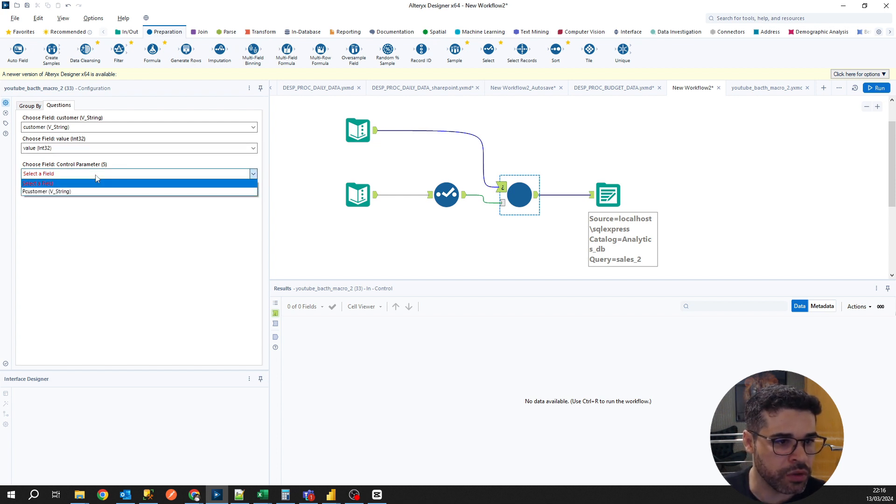
{"action": "left_click", "coordinate": [66, 192]}
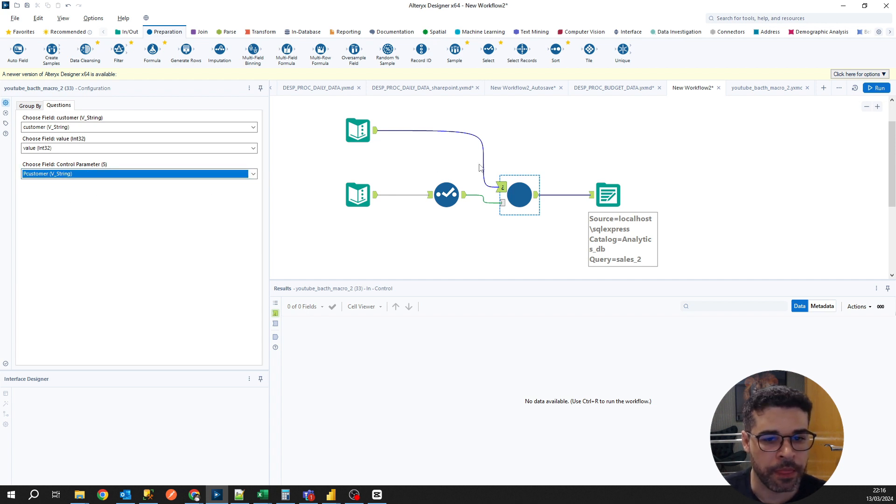
- Run New Workflow2 and compare the Pcustomer input with the records leaving the macro and reaching the Output Data tool
{"action": "left_click", "coordinate": [878, 88]}
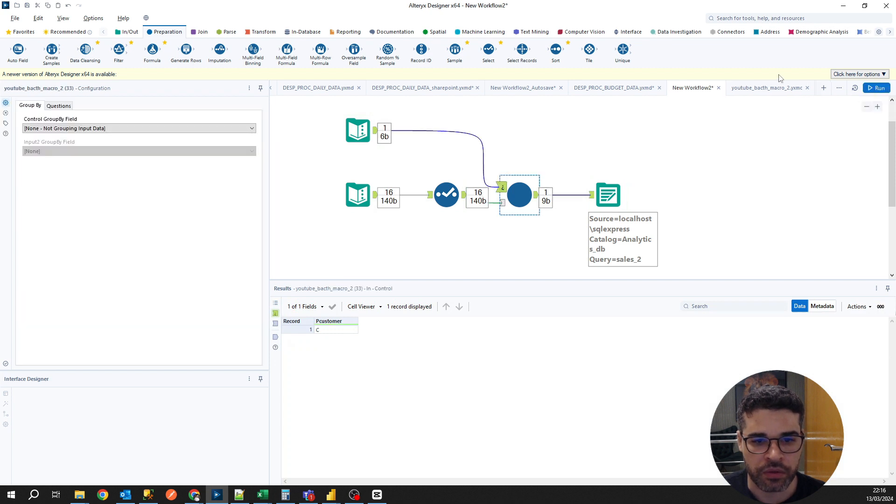
{"action": "left_click", "coordinate": [371, 132]}
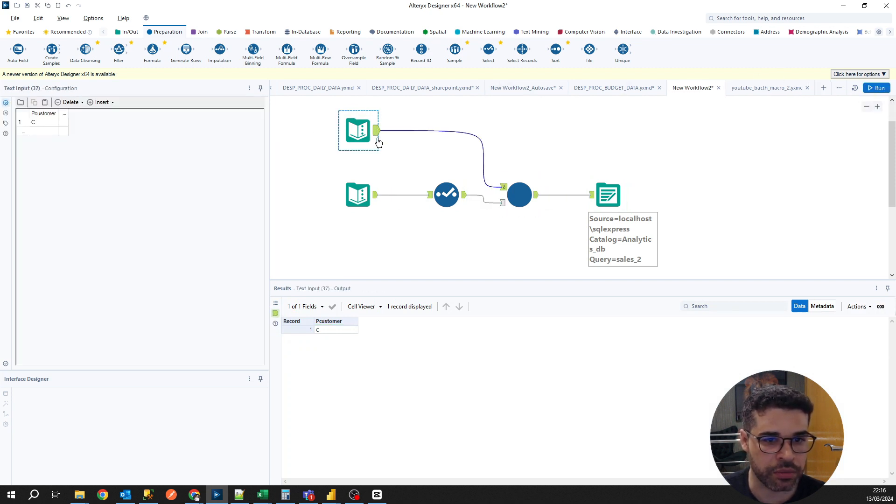
{"action": "left_click", "coordinate": [525, 195]}
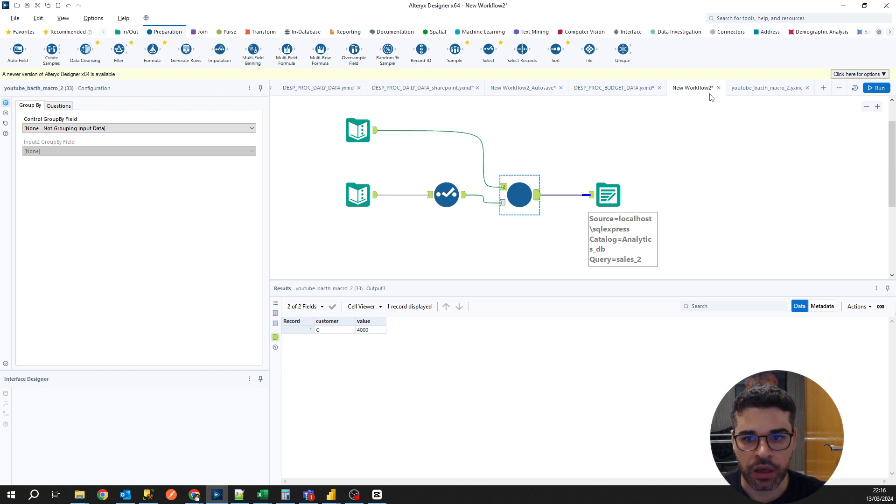
{"action": "left_click", "coordinate": [747, 85]}
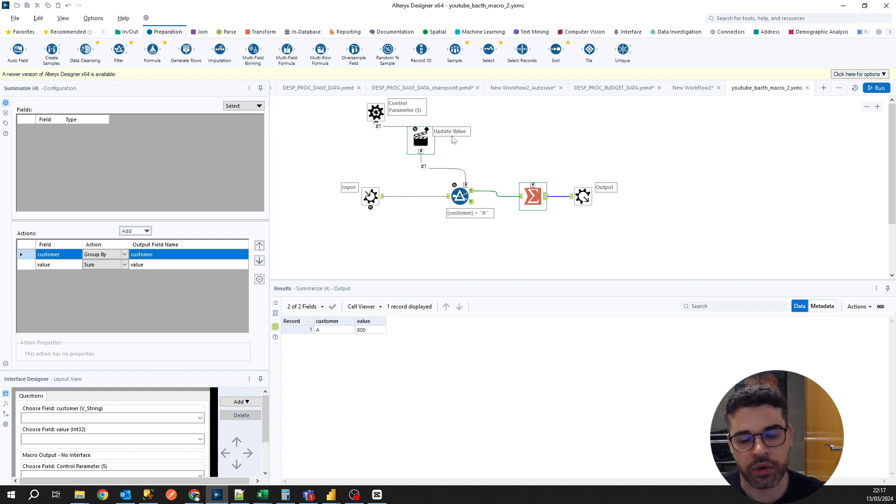
{"action": "left_click", "coordinate": [697, 89]}
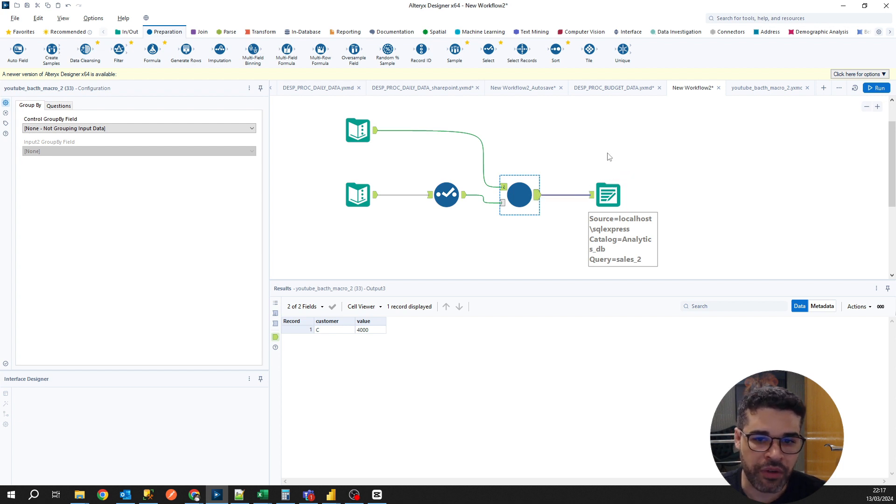
{"action": "left_click", "coordinate": [607, 193]}
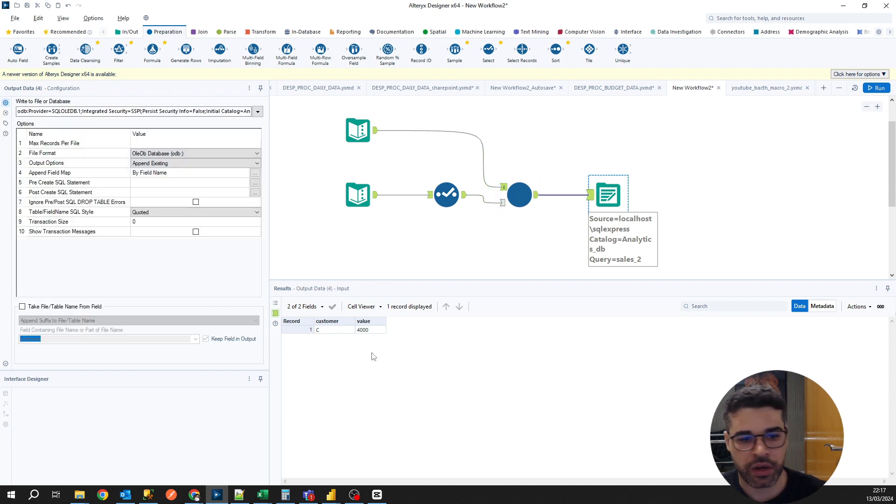
- Switch to SQL Server Management Studio and rerun the sales_2 query to check the table's rows
{"action": "left_click", "coordinate": [149, 496]}
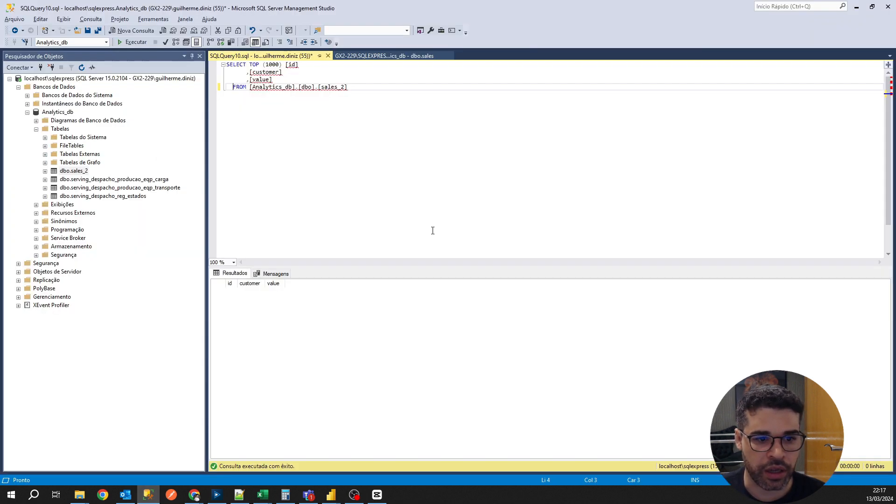
{"action": "key", "text": "F5"}
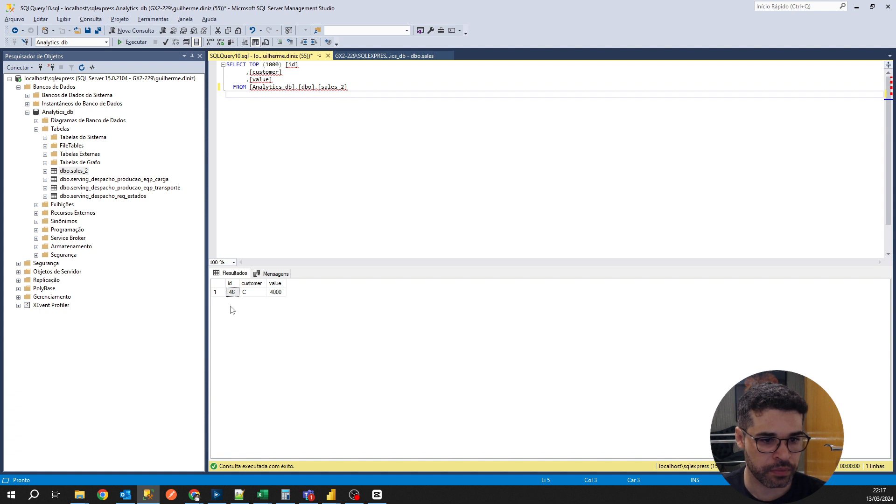
{"action": "left_click", "coordinate": [862, 12]}
- Back in Alteryx Designer, set the Pcustomer value in the Text Input to B and run the workflow
{"action": "left_click", "coordinate": [358, 130]}
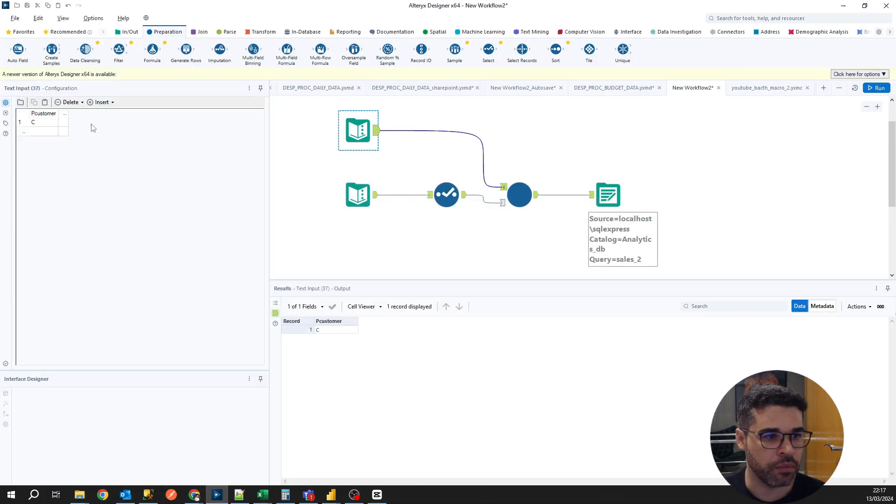
{"action": "double_click", "coordinate": [40, 123]}
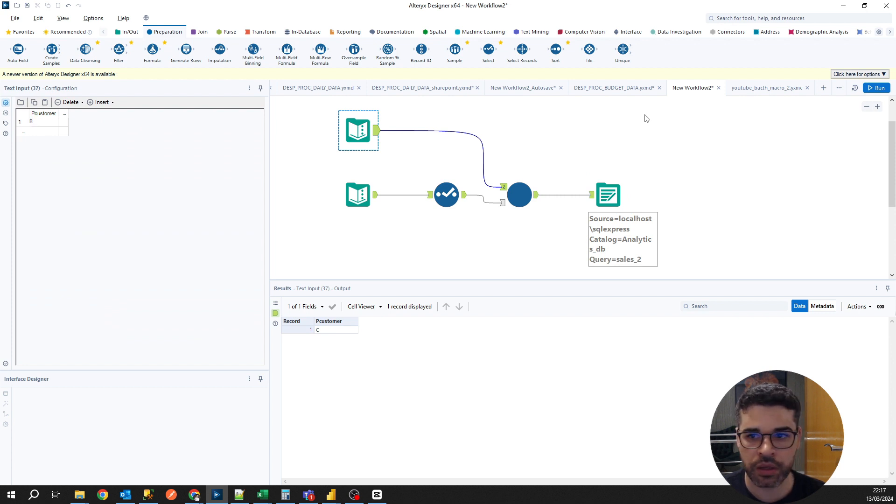
{"action": "left_click", "coordinate": [878, 89]}
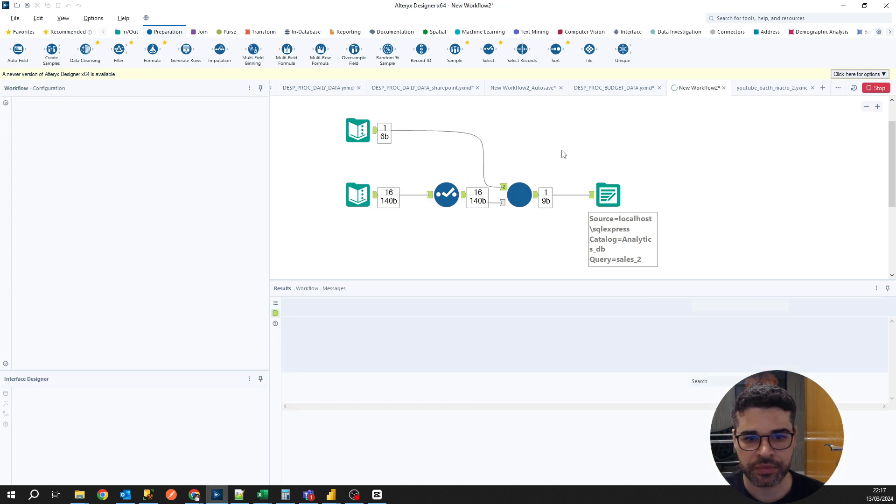
- Check the macro's output, set the Pcustomer value in the Text Input to D, and rerun the workflow to compare the output
{"action": "left_click", "coordinate": [535, 198]}
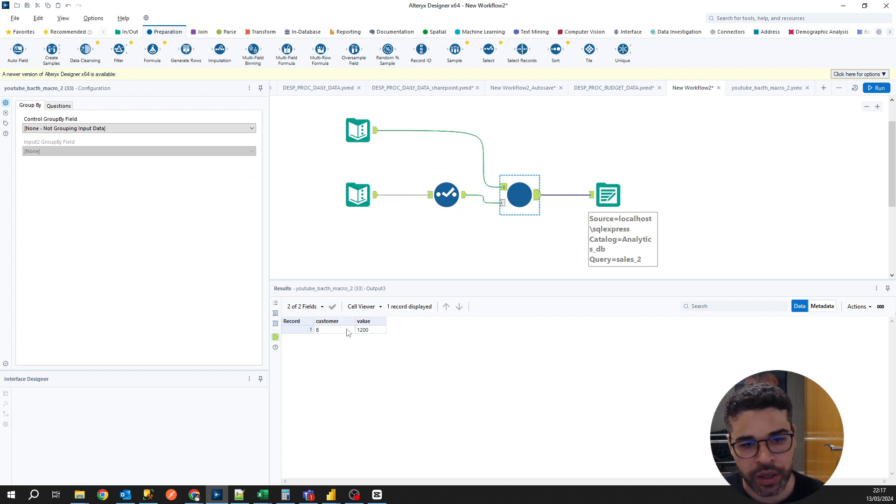
{"action": "left_click", "coordinate": [377, 133]}
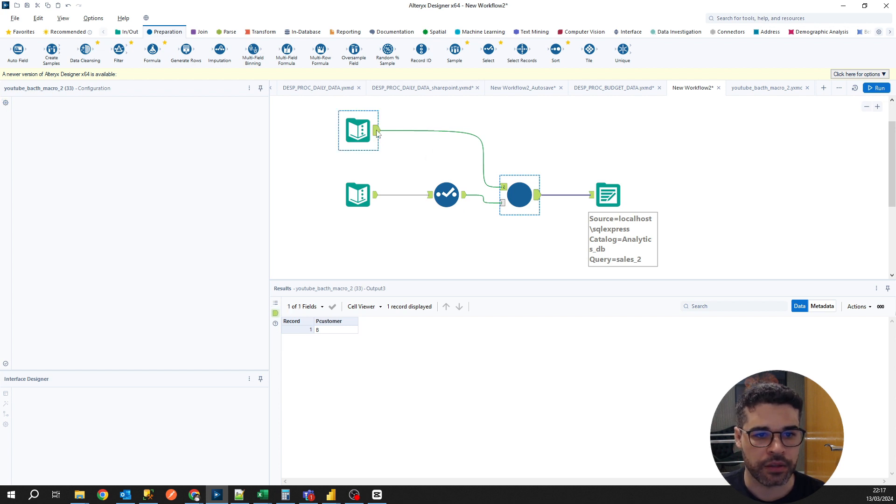
{"action": "left_click", "coordinate": [47, 122]}
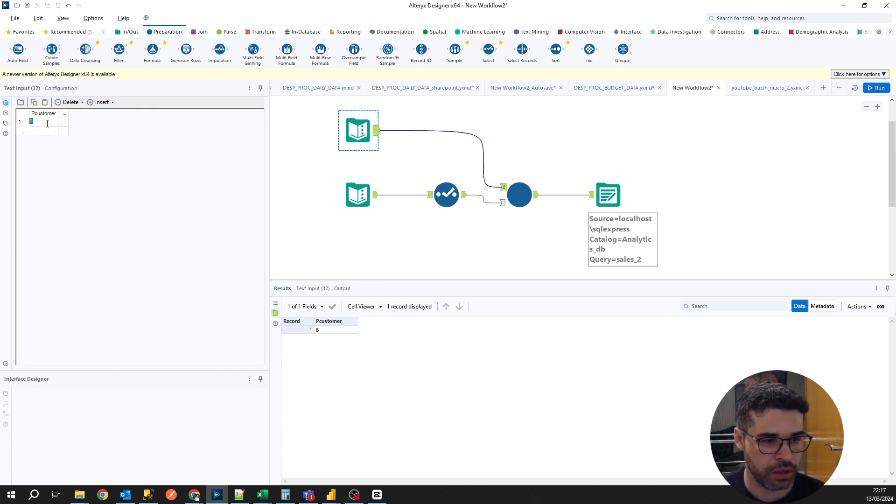
{"action": "left_click", "coordinate": [877, 89]}
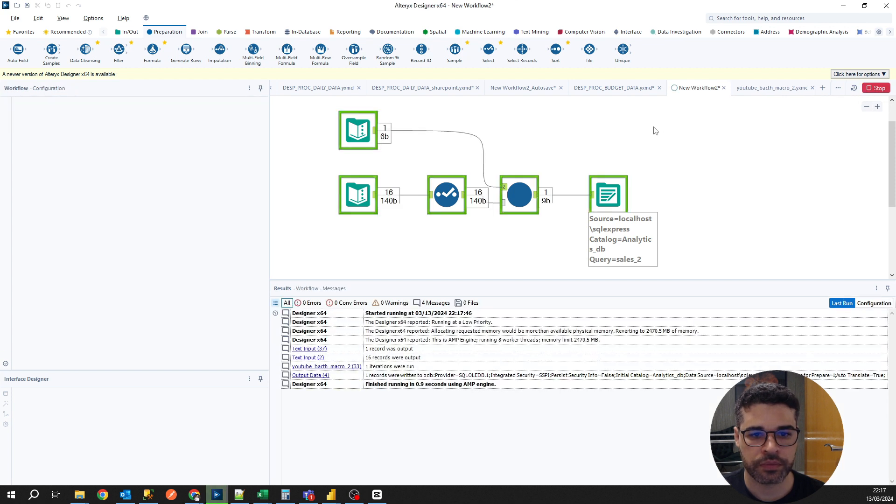
{"action": "left_click", "coordinate": [514, 201]}
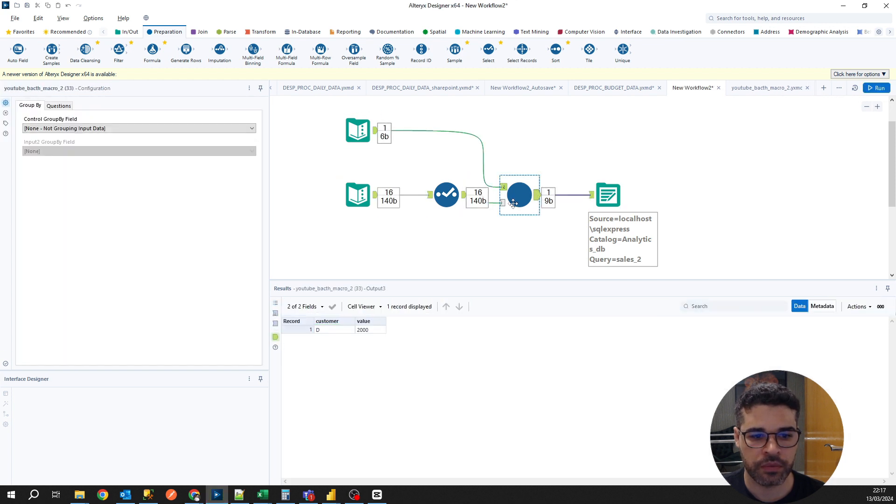
{"action": "left_click", "coordinate": [456, 177], "text": "ctrl"}
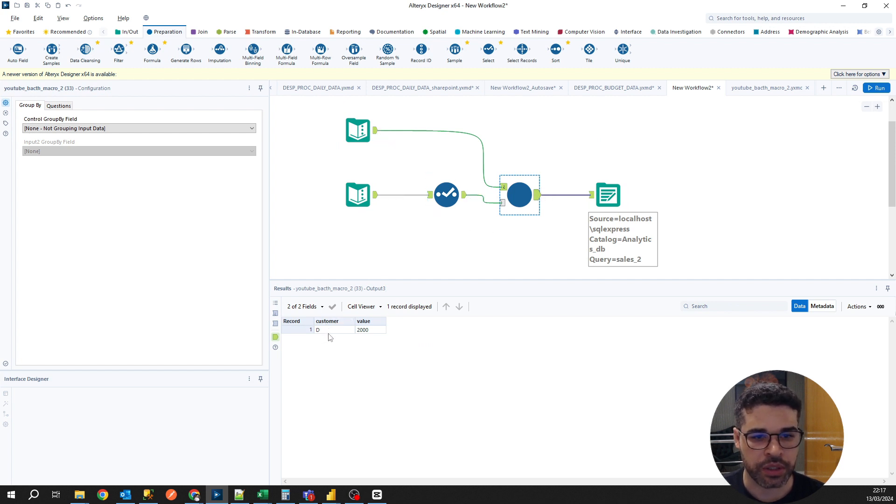
- Add a second Pcustomer row with the value A to the Text Input and run the workflow, checking the macro's control input and output
{"action": "left_click", "coordinate": [375, 134]}
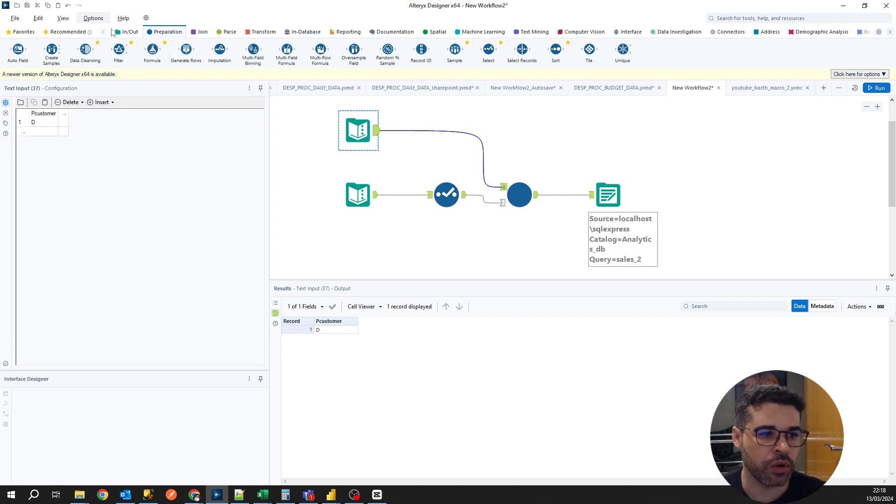
{"action": "left_click", "coordinate": [42, 133]}
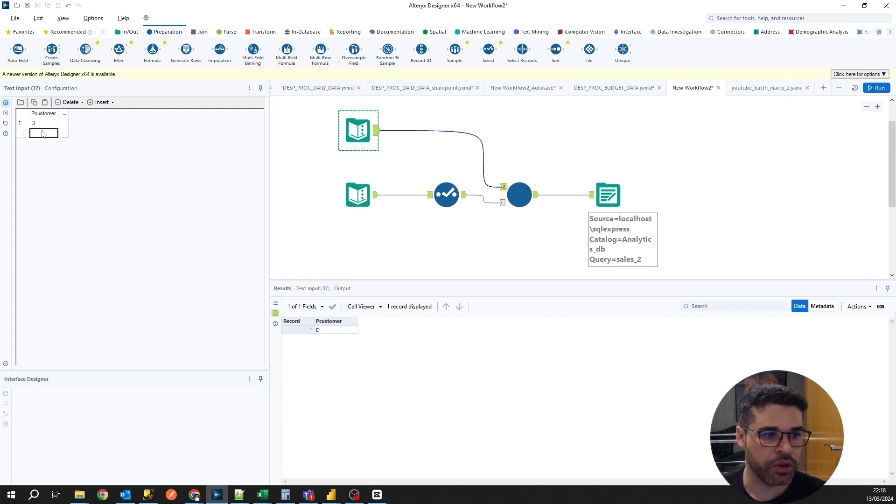
{"action": "type", "text": "A"}
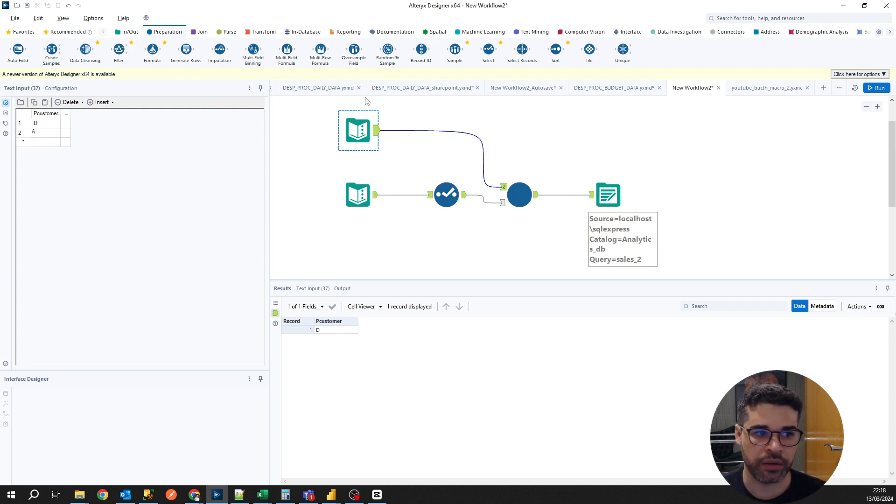
{"action": "left_click", "coordinate": [876, 89]}
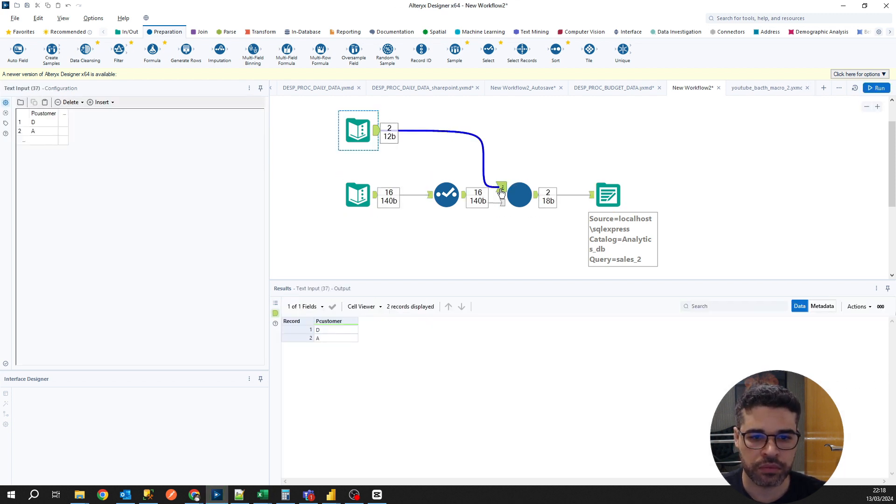
{"action": "left_click", "coordinate": [518, 195]}
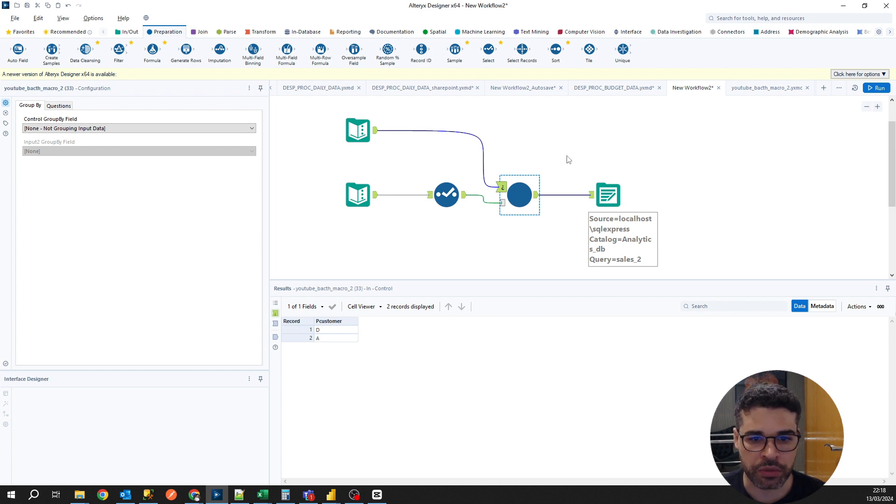
{"action": "left_click", "coordinate": [537, 194]}
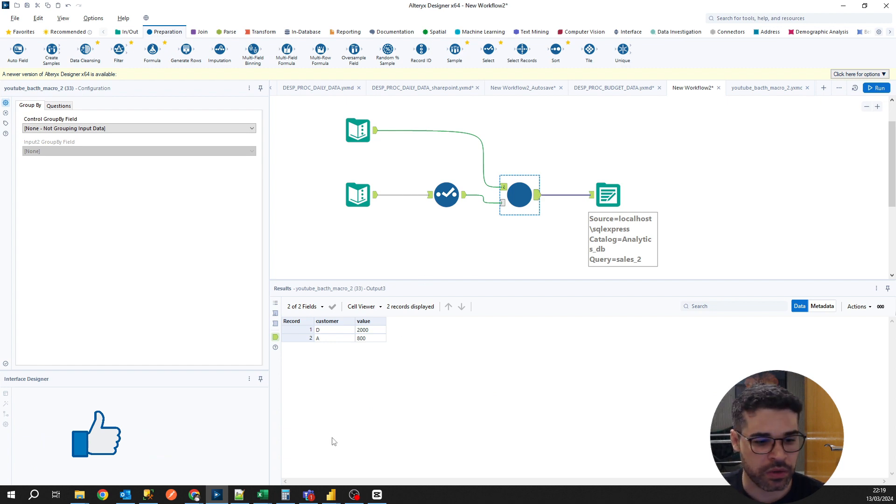
- Switch to SQL Server Management Studio, rerun the sales_2 query and highlight the two newest rows, for customers D and A
{"action": "left_click", "coordinate": [148, 495]}
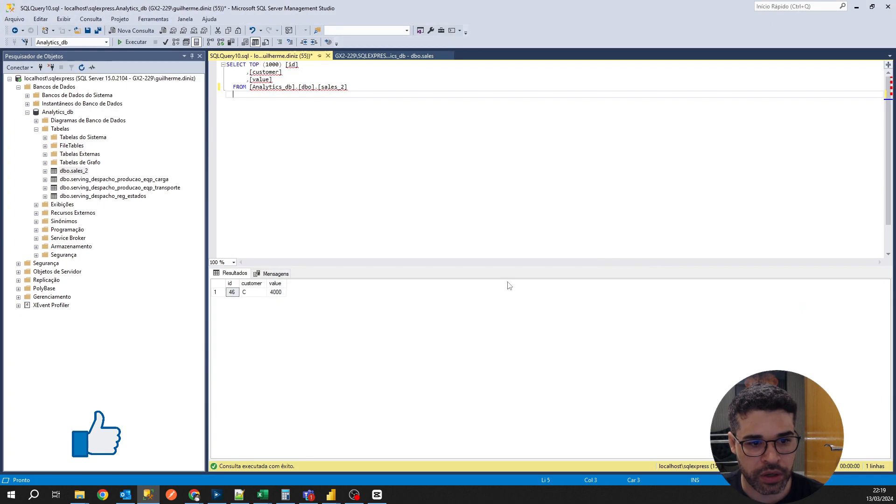
{"action": "key", "text": "F5"}
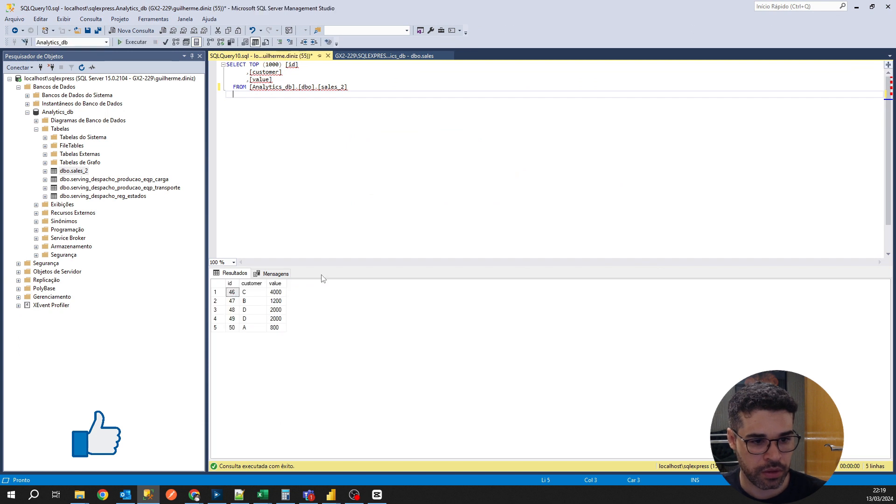
{"action": "left_click_drag", "start_coordinate": [277, 320], "coordinate": [228, 331]}
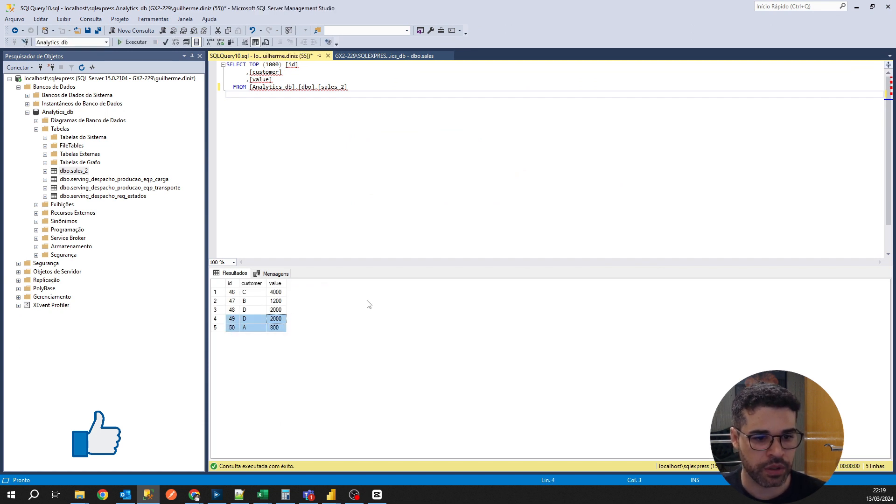
- Return to Alteryx Designer and open the youtube_bacth_macro_2.yxmc macro to review its tools
{"action": "key", "text": "alt+Tab"}
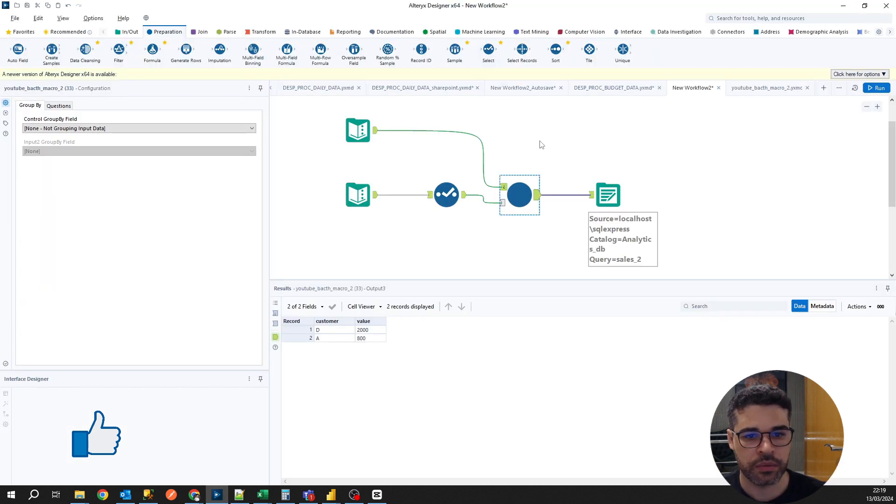
{"action": "left_click", "coordinate": [555, 241]}
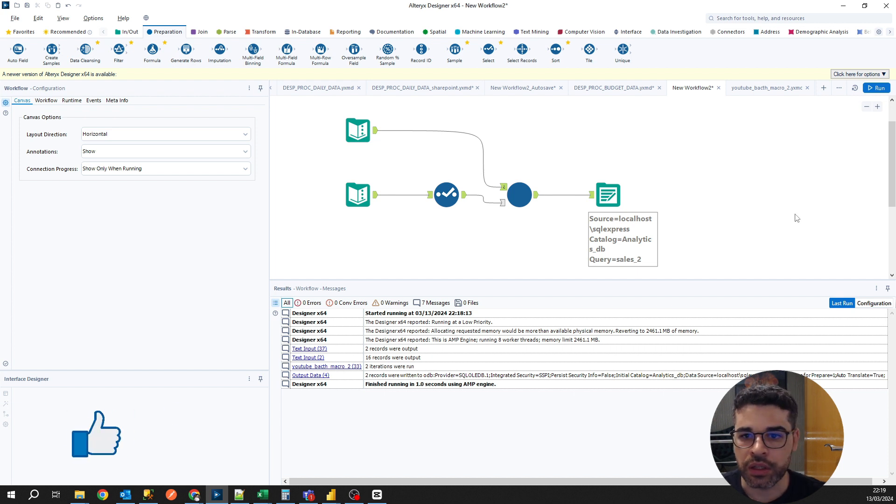
{"action": "left_click", "coordinate": [747, 88]}
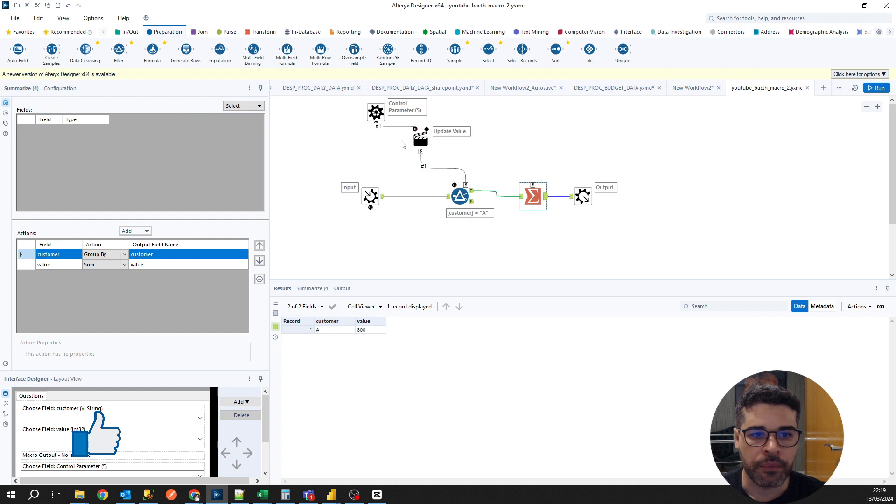